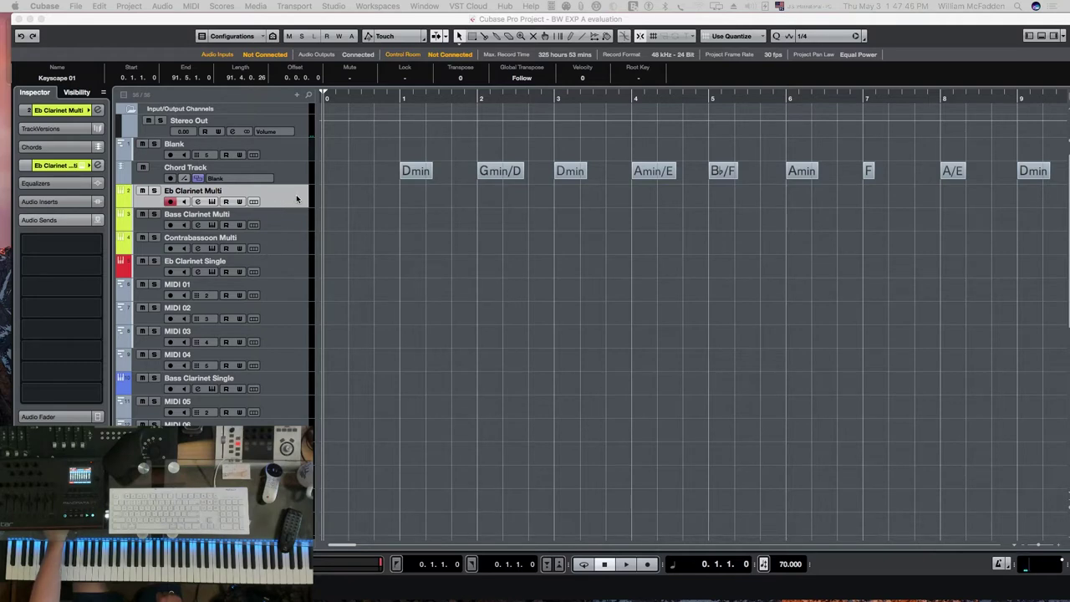
# Open the Eb Clarinet Multi track's Kontakt instrument, switch from the mixer page to the articulation page, and close the instrument window
pyautogui.click(212, 201)
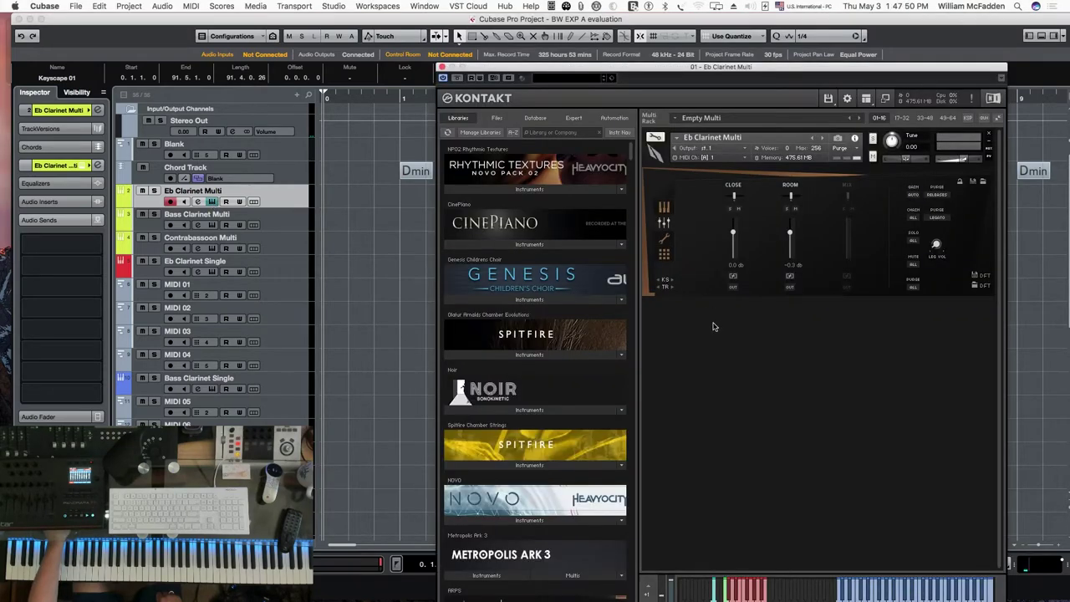
pyautogui.click(665, 209)
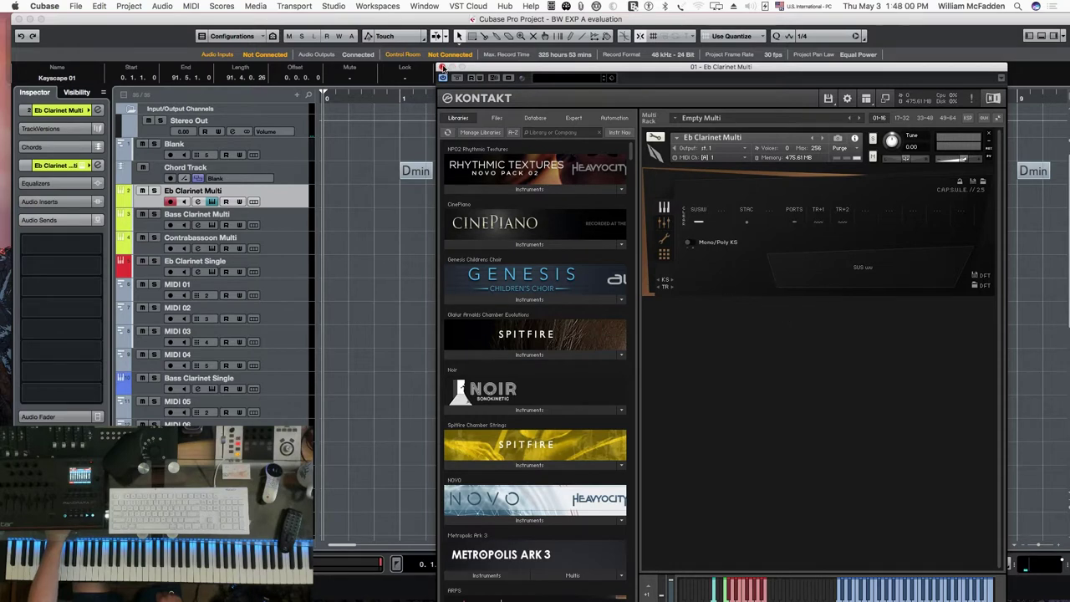
pyautogui.click(441, 67)
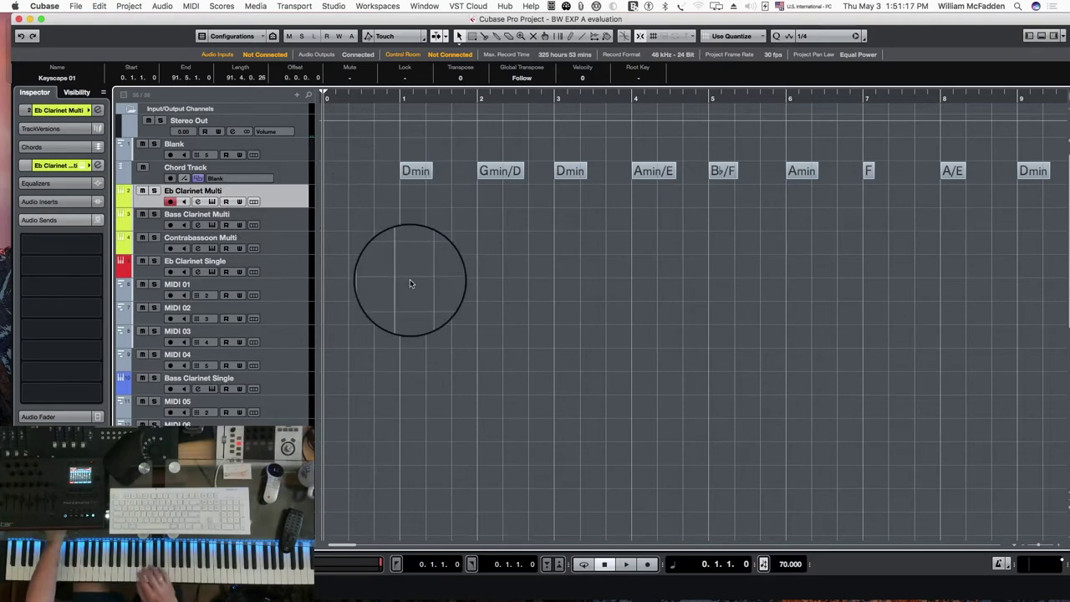
# Play the project from the start with the Eb Clarinet Multi track armed, stop around bar 24 and return to the start
pyautogui.scroll(-10, 409, 279)
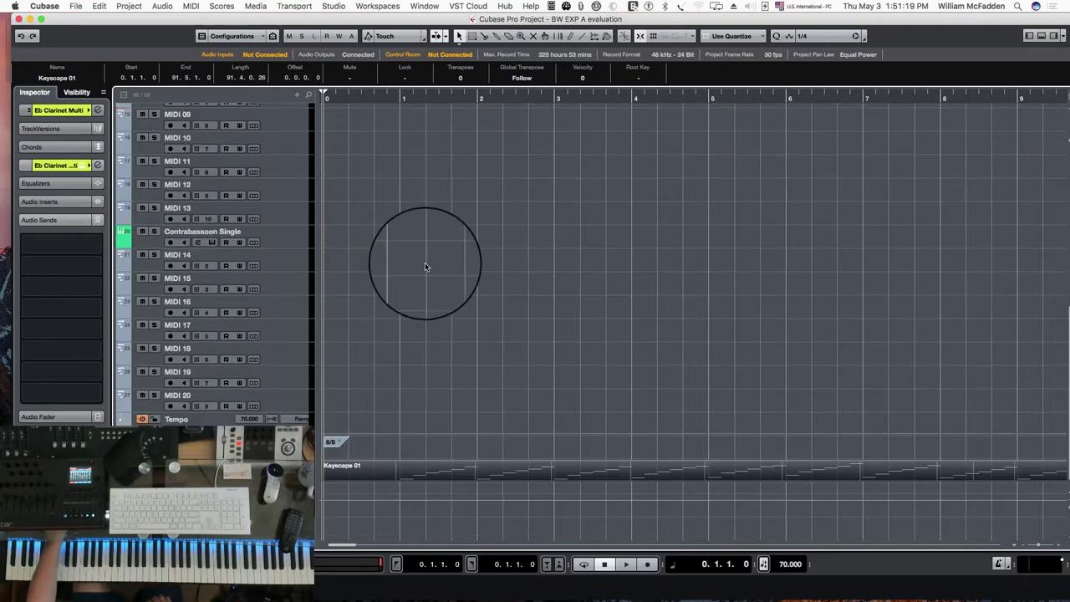
pyautogui.scroll(10, 425, 265)
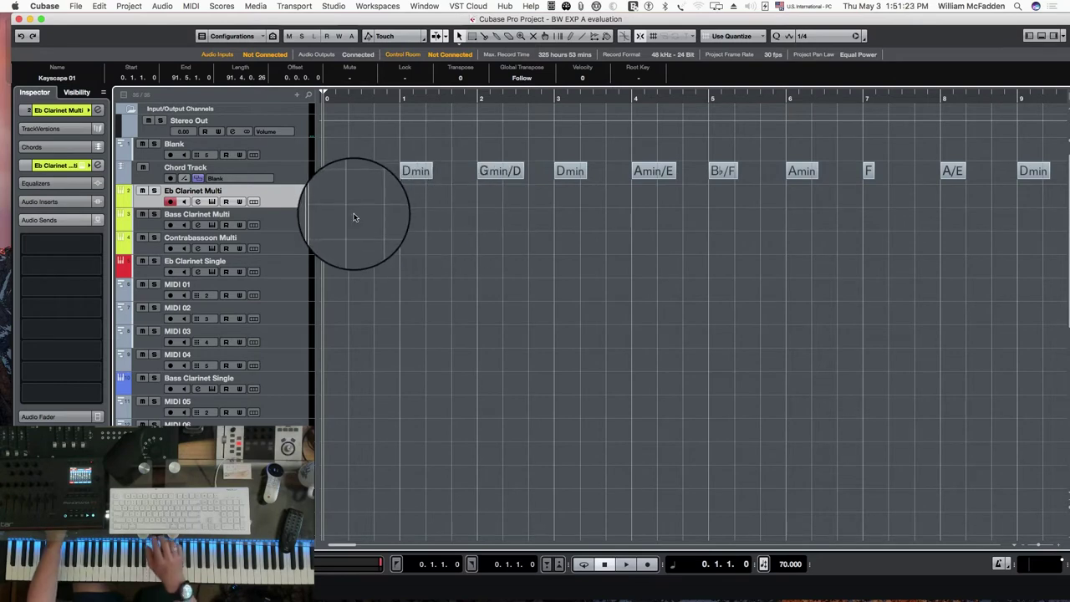
pyautogui.press('space')
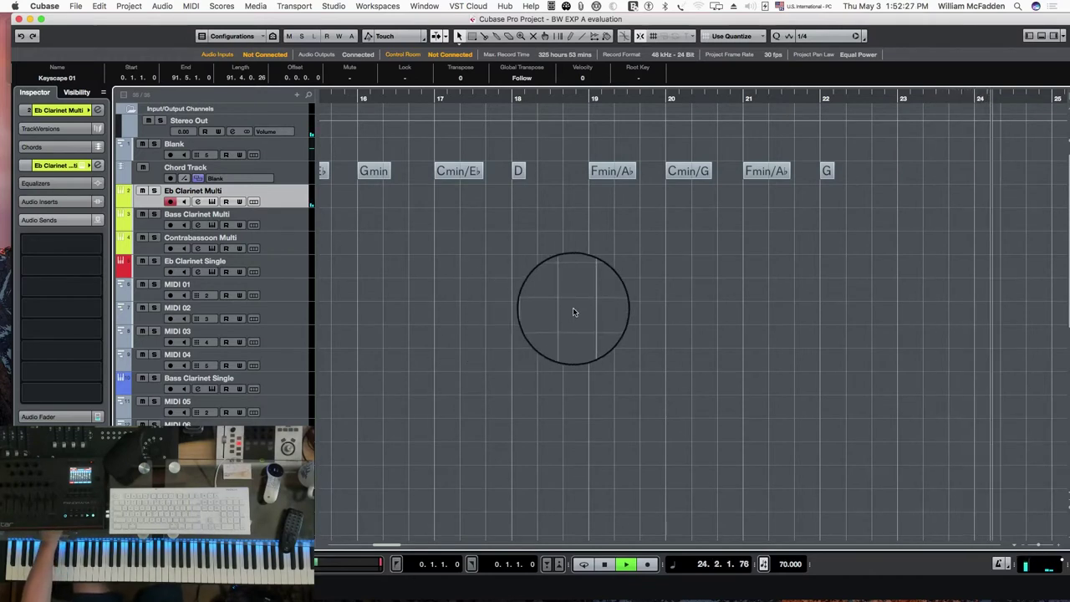
pyautogui.click(605, 565)
pyautogui.press('Home')
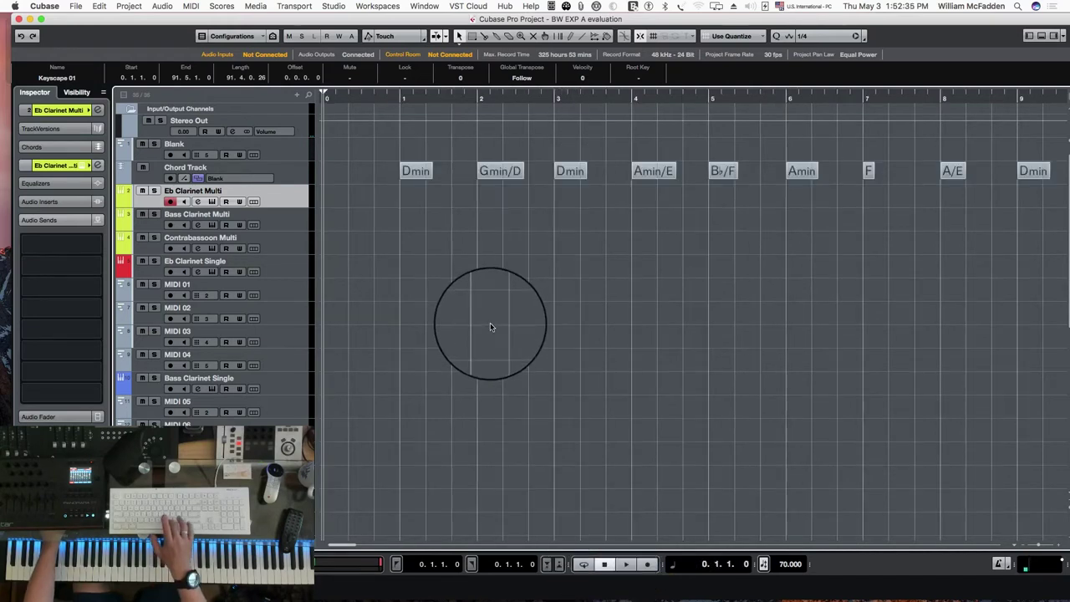
# Record a take on the Bass Clarinet Multi track from the project start to about bar 23, and delete the recorded part
pyautogui.click(286, 225)
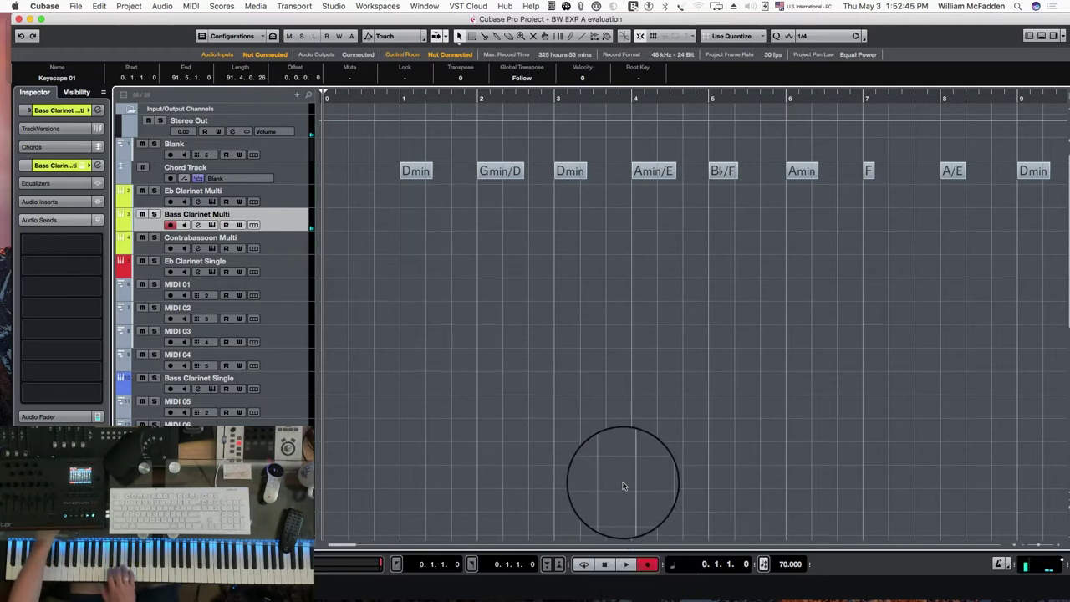
pyautogui.press('KP_Multiply')
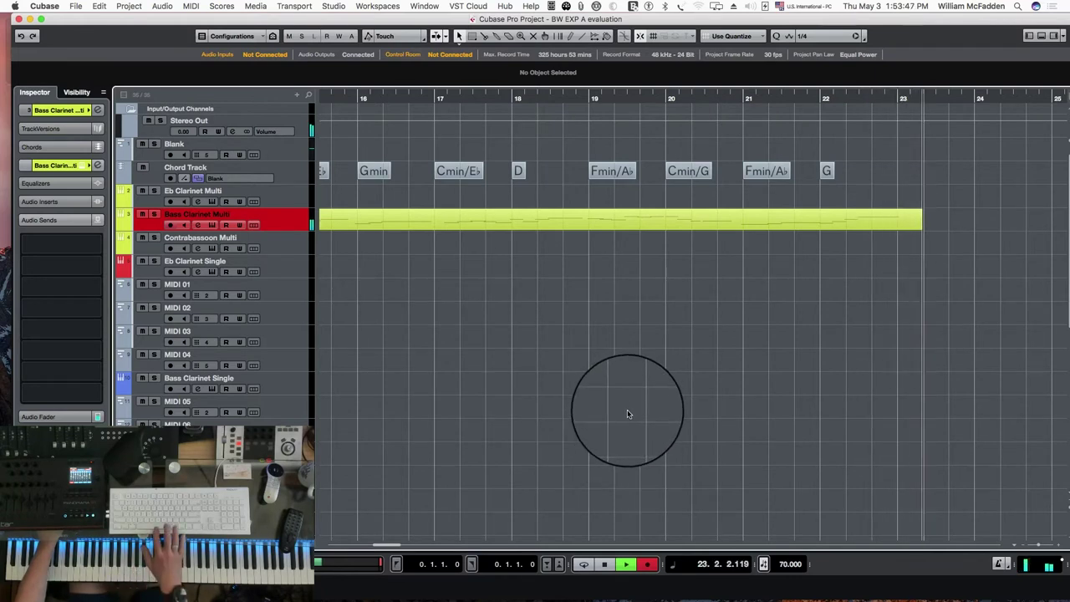
pyautogui.press('space')
pyautogui.press('Home')
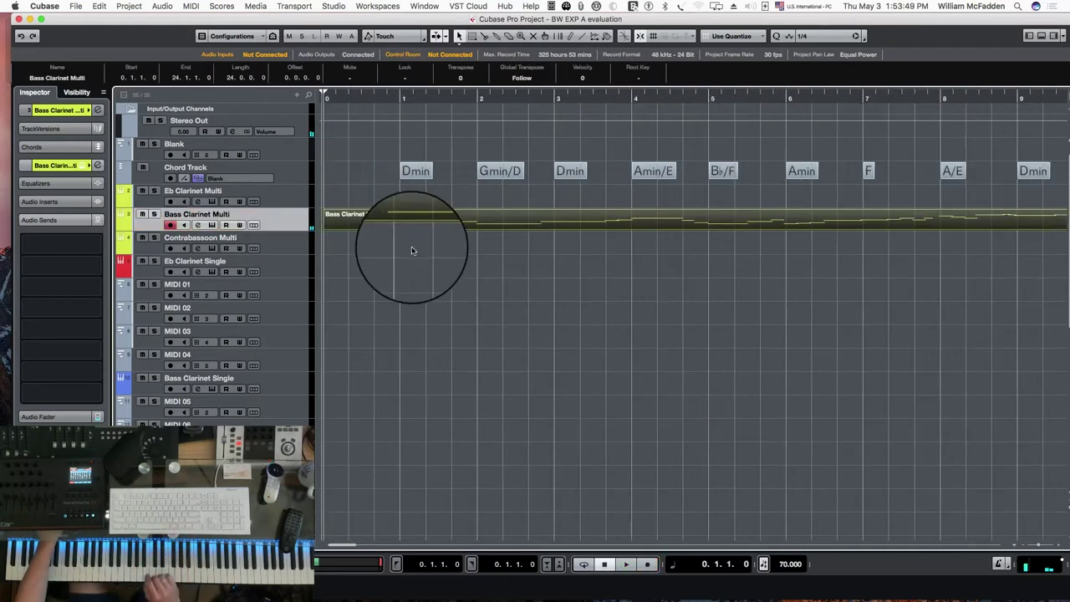
pyautogui.press('Delete')
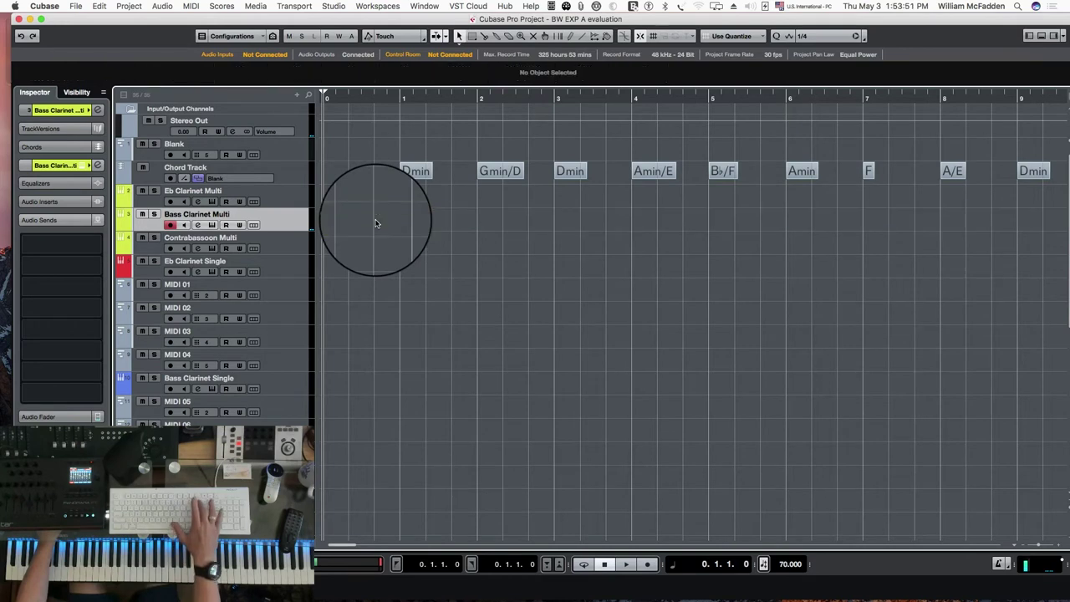
# Arm the Contrabassoon Multi track, play the project through to about bar 23, and return to the start
pyautogui.click(269, 248)
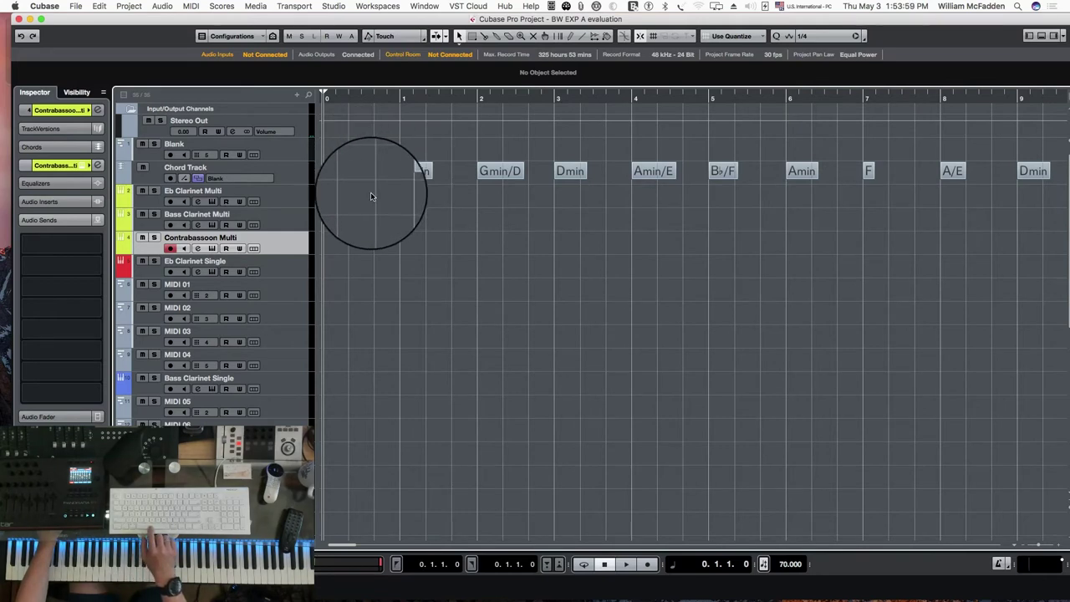
pyautogui.press('space')
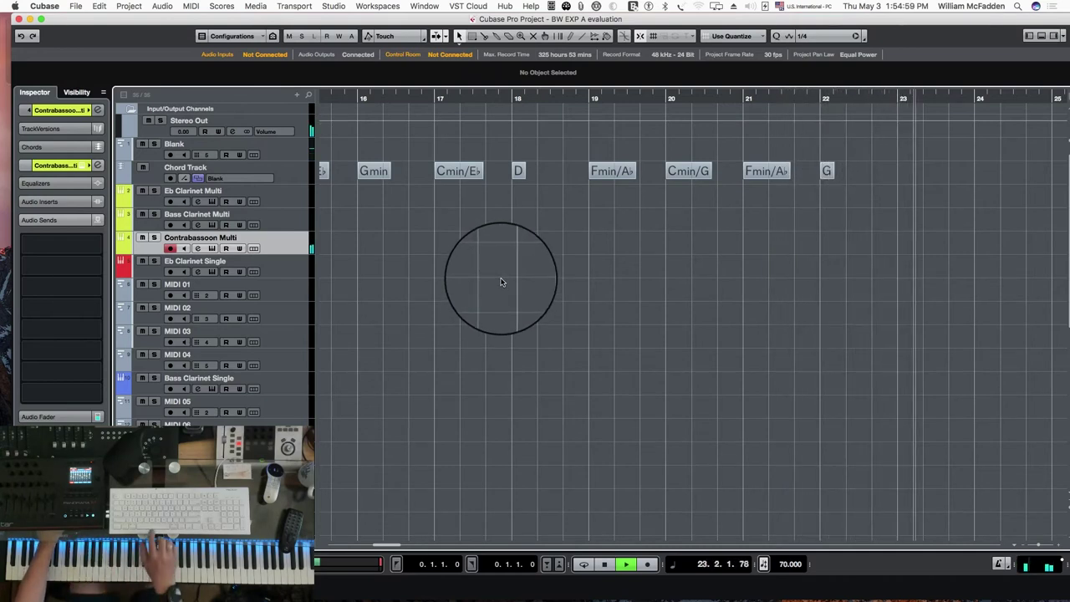
pyautogui.press('space')
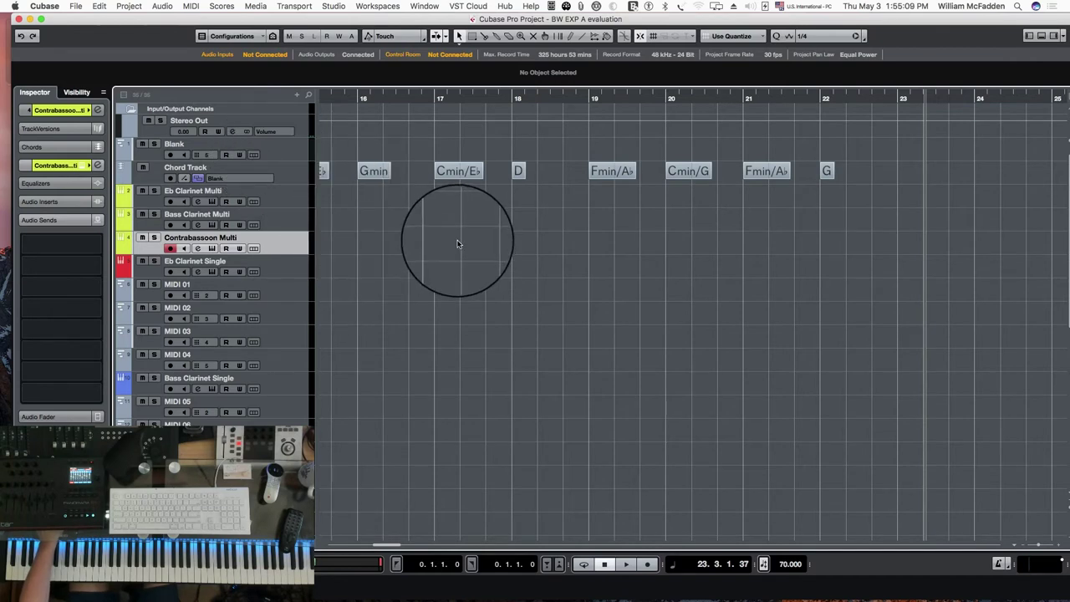
pyautogui.press('Home')
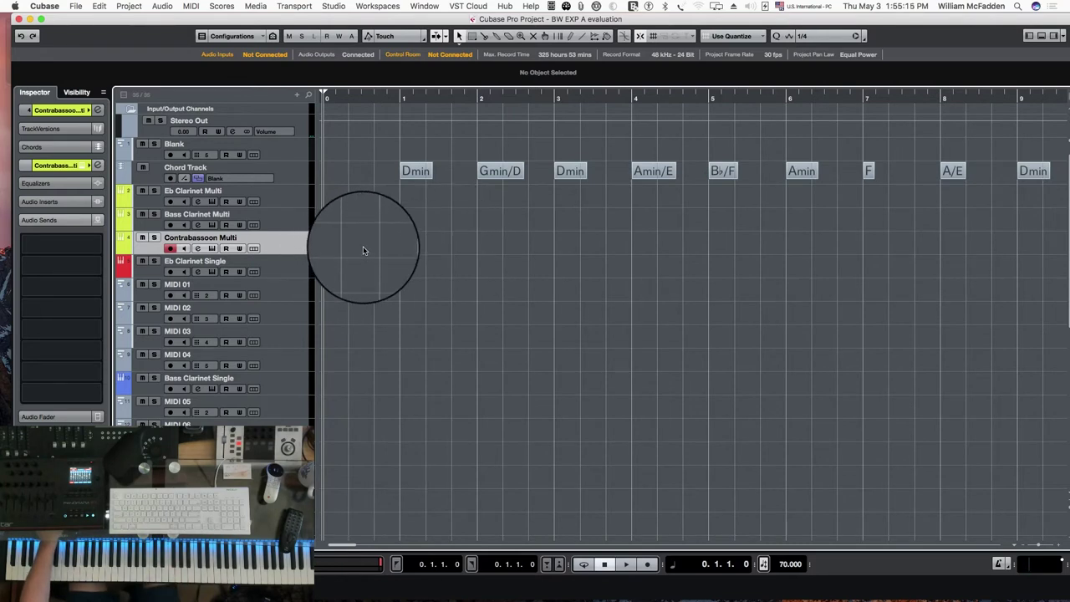
# Open the Contrabassoon Multi instrument and browse the library files to the 13. Eb Clarinet folder under Single Articulations
pyautogui.click(298, 247)
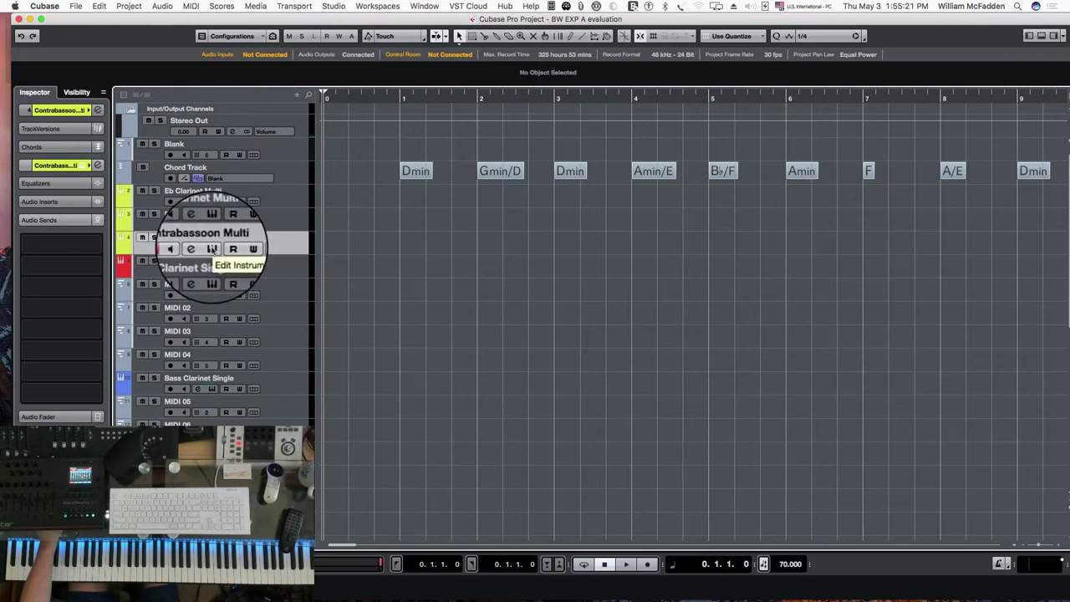
pyautogui.click(212, 249)
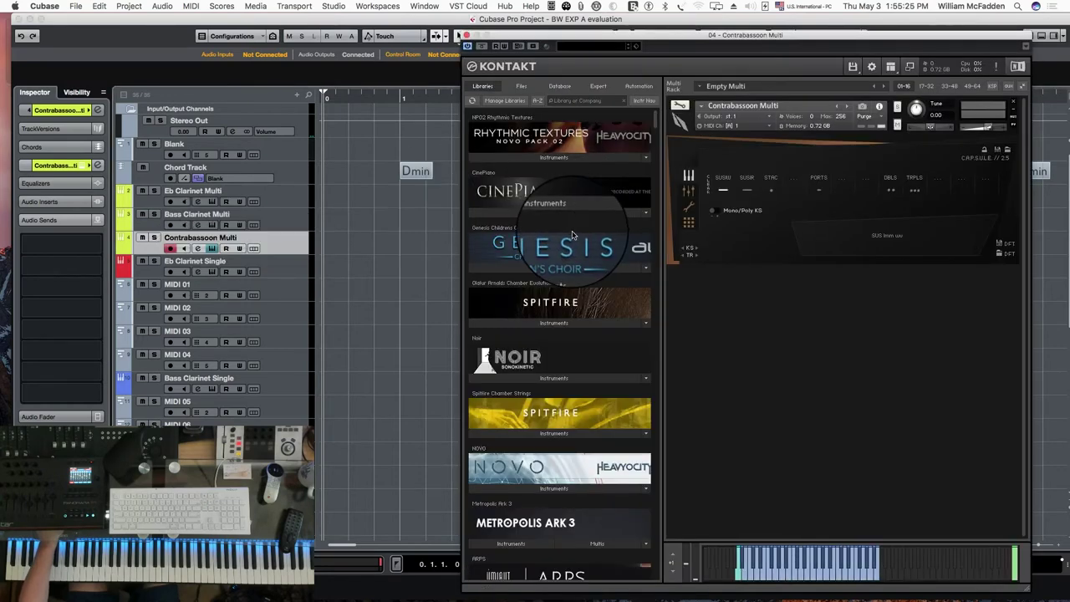
pyautogui.click(521, 87)
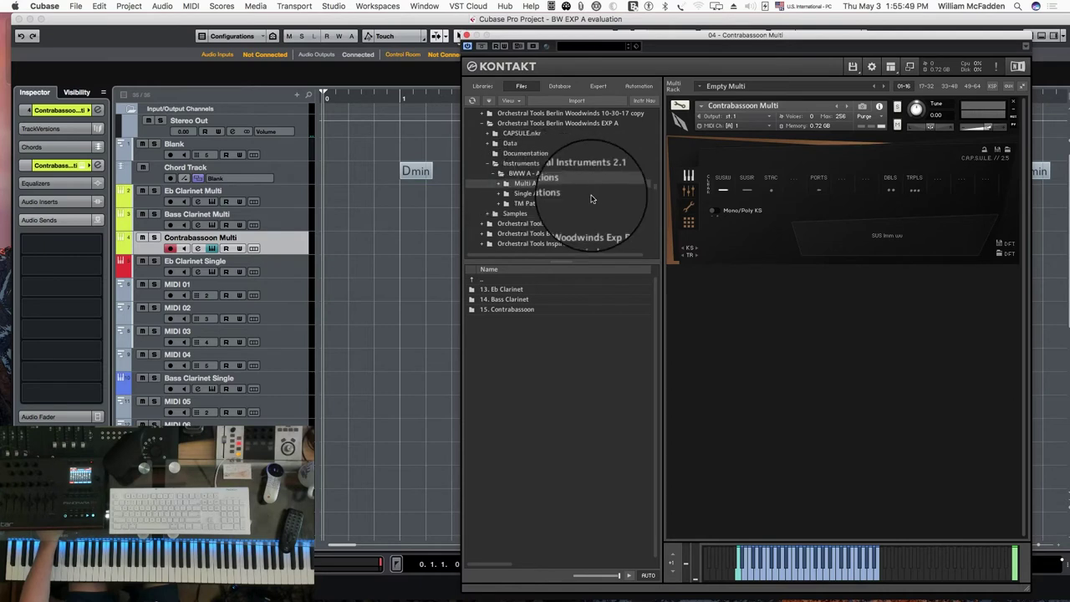
pyautogui.doubleClick(539, 197)
pyautogui.click(534, 205)
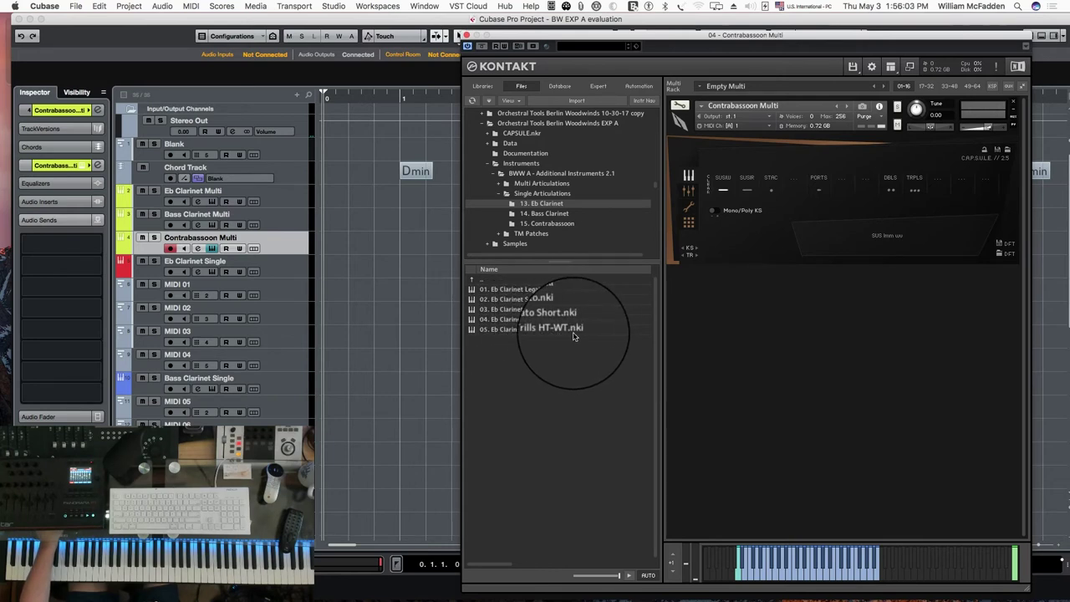
# Open the Eb Clarinet Single instrument and audition its Sustains patch through the MIDI 01 track
pyautogui.click(279, 290)
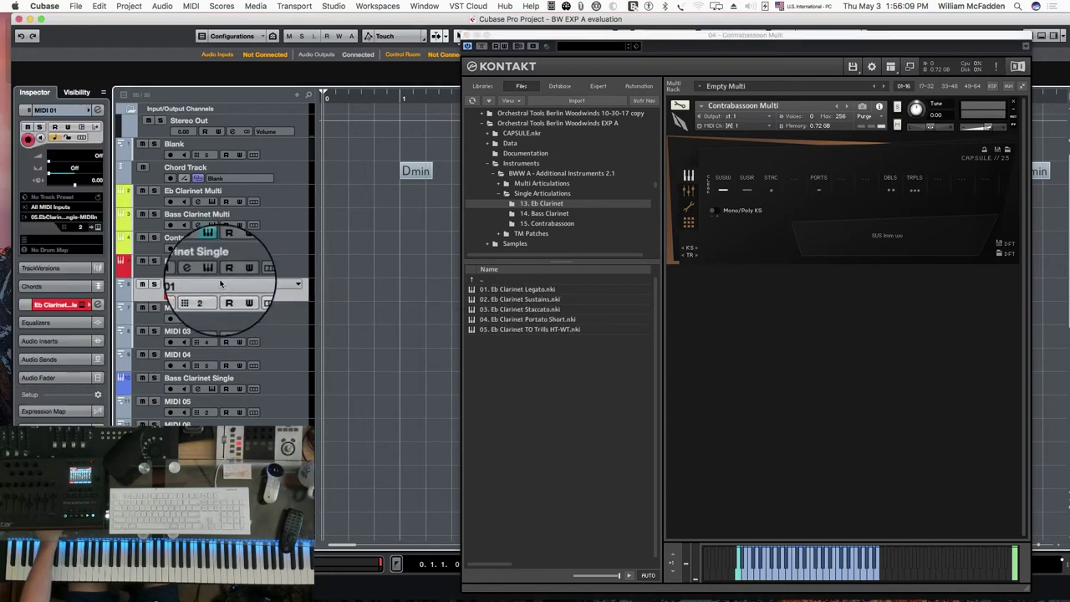
pyautogui.click(216, 275)
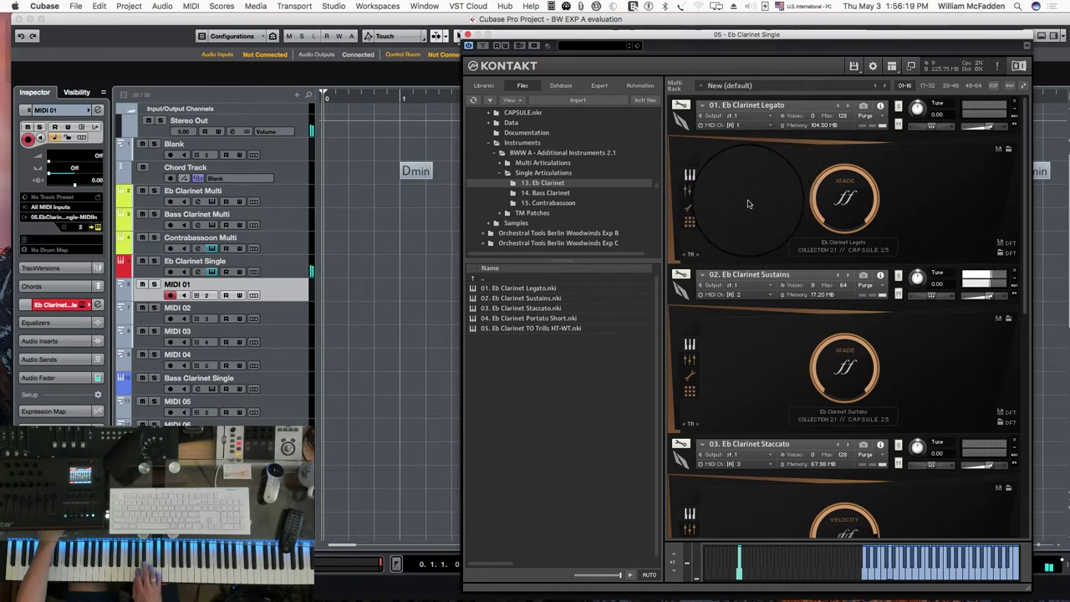
pyautogui.click(289, 320)
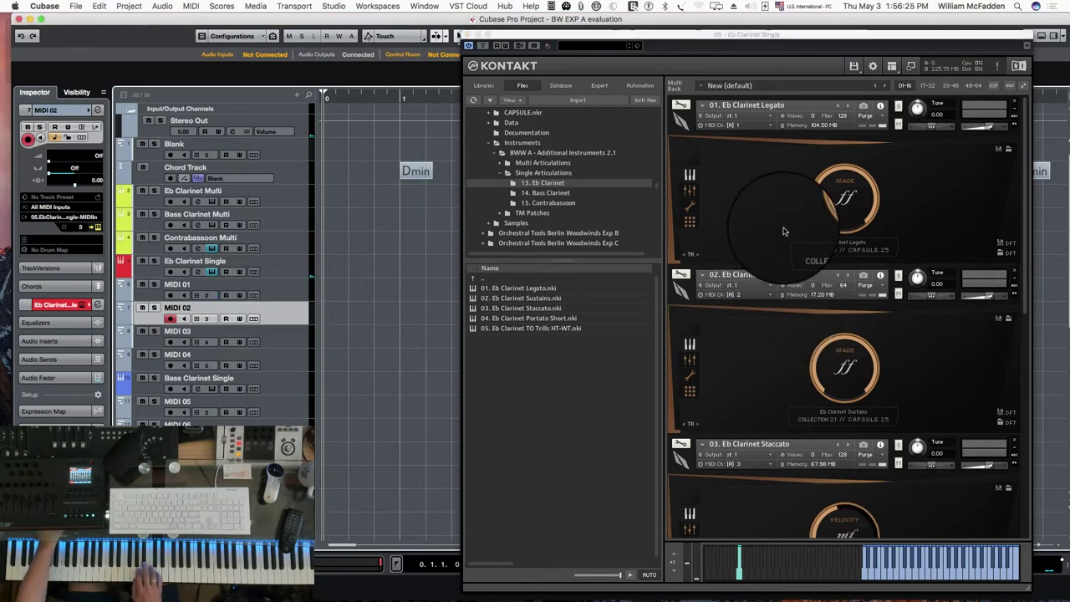
pyautogui.click(287, 290)
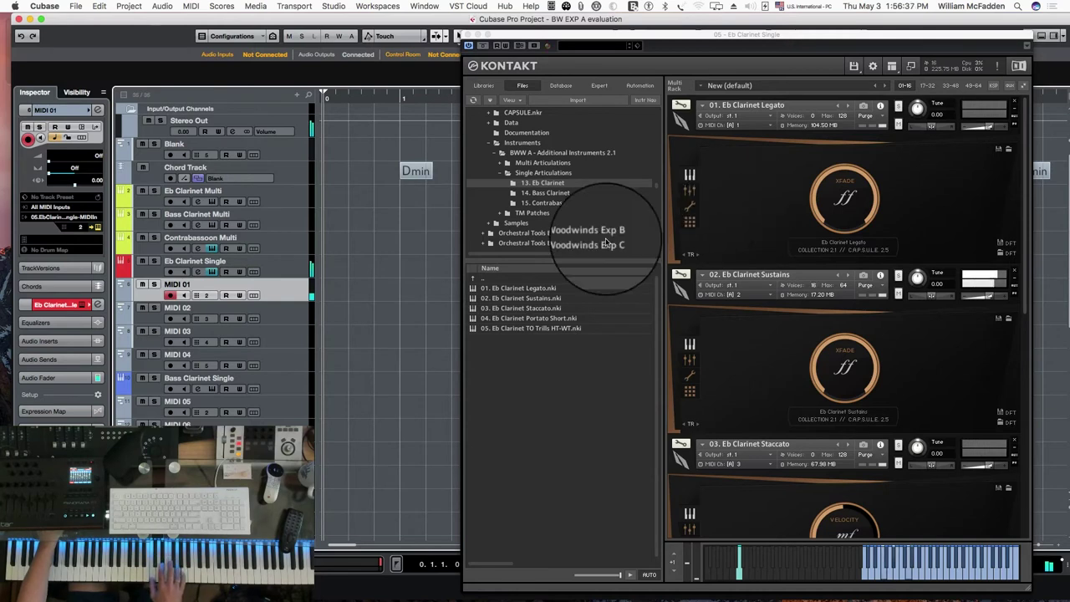
# Audition the Eb Clarinet Staccato patch through the MIDI 02 track and show that patch's microphone mixer page
pyautogui.click(282, 317)
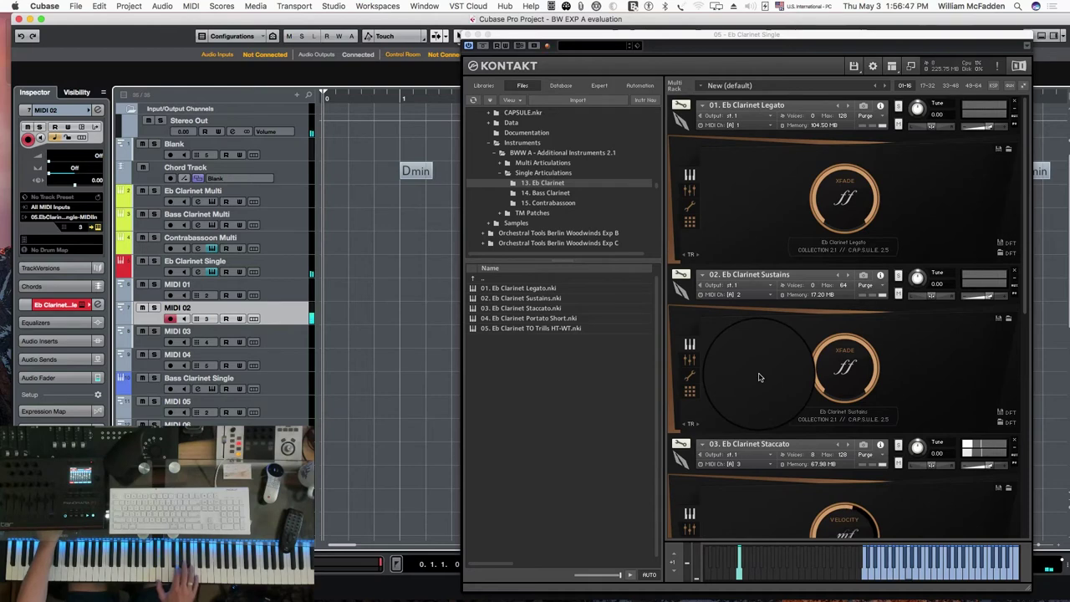
pyautogui.scroll(-5, 759, 377)
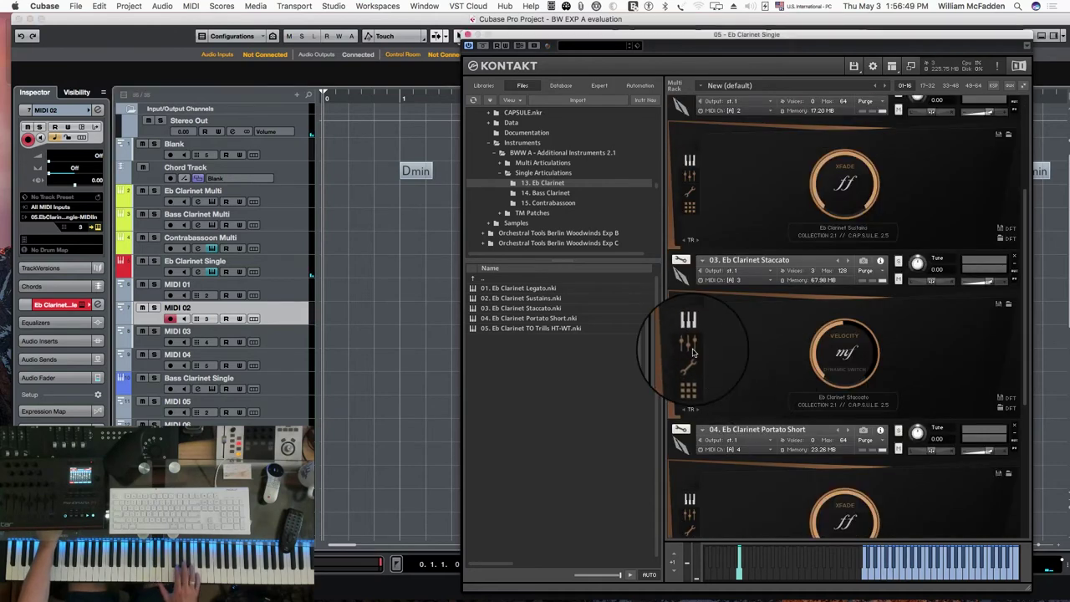
pyautogui.click(690, 347)
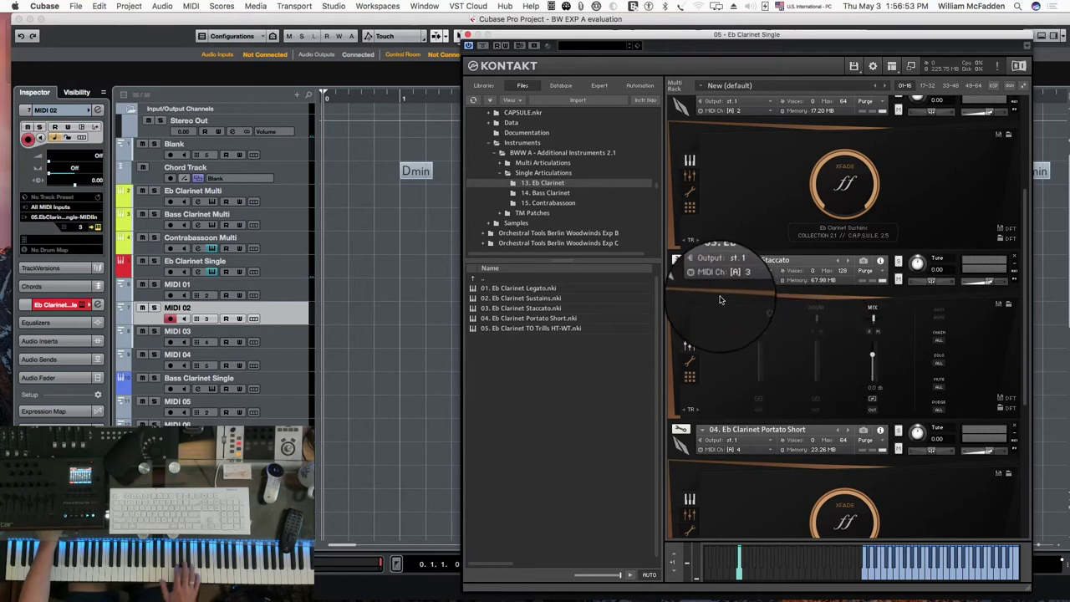
# Audition the remaining Eb Clarinet patches, Portato Short and TO Trills HT-WT, through the MIDI 03 and MIDI 04 tracks
pyautogui.click(272, 340)
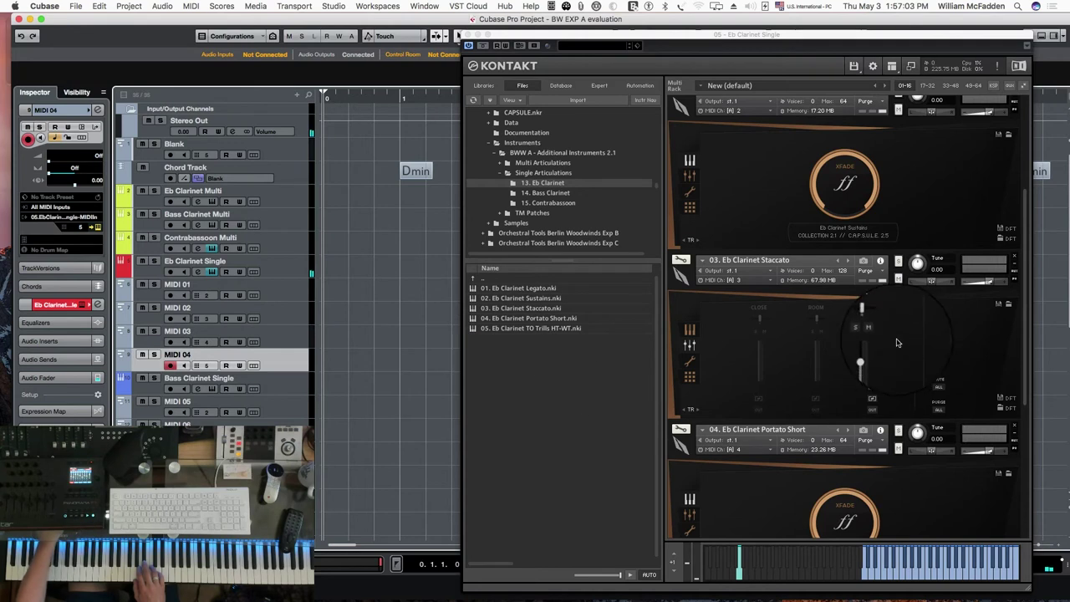
pyautogui.scroll(-5, 863, 335)
pyautogui.scroll(-1, 862, 335)
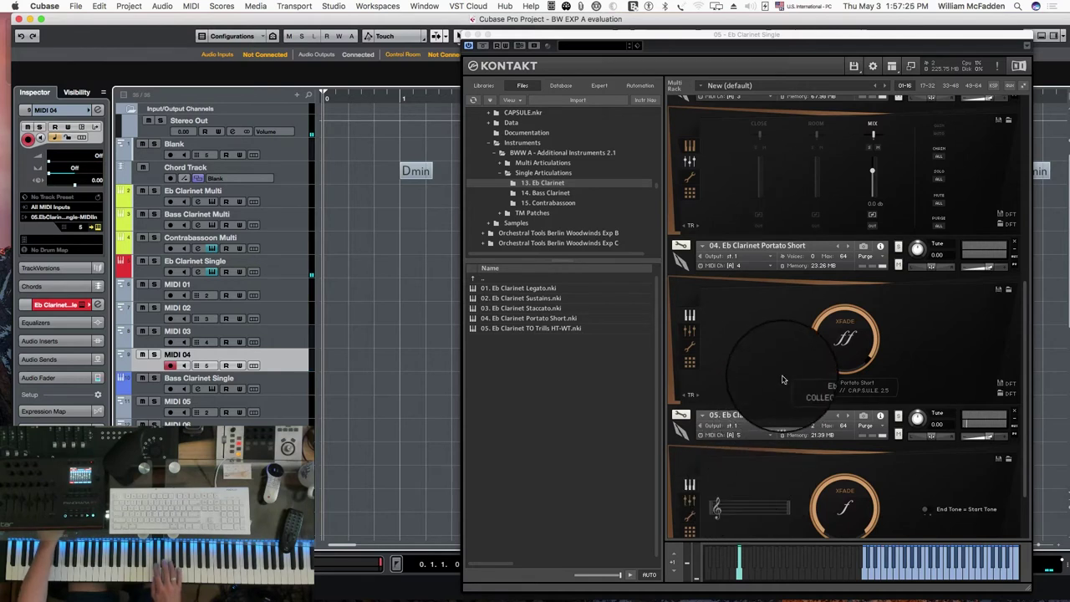
pyautogui.scroll(-3, 782, 379)
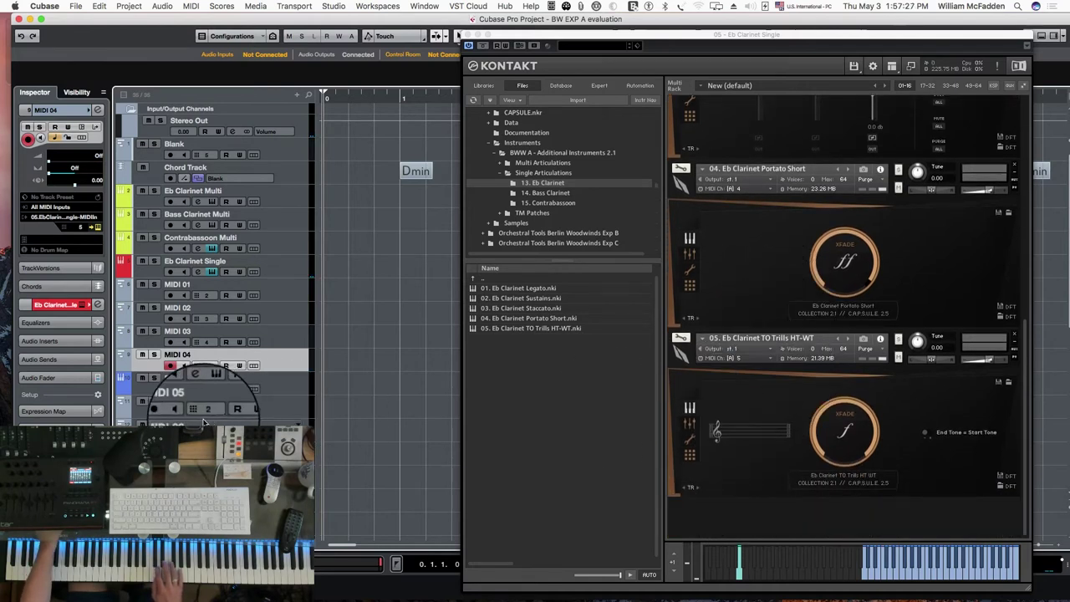
# Replace the Eb Clarinet Single window with the Bass Clarinet Single instrument and list the patches in the 14. Bass Clarinet folder
pyautogui.click(280, 378)
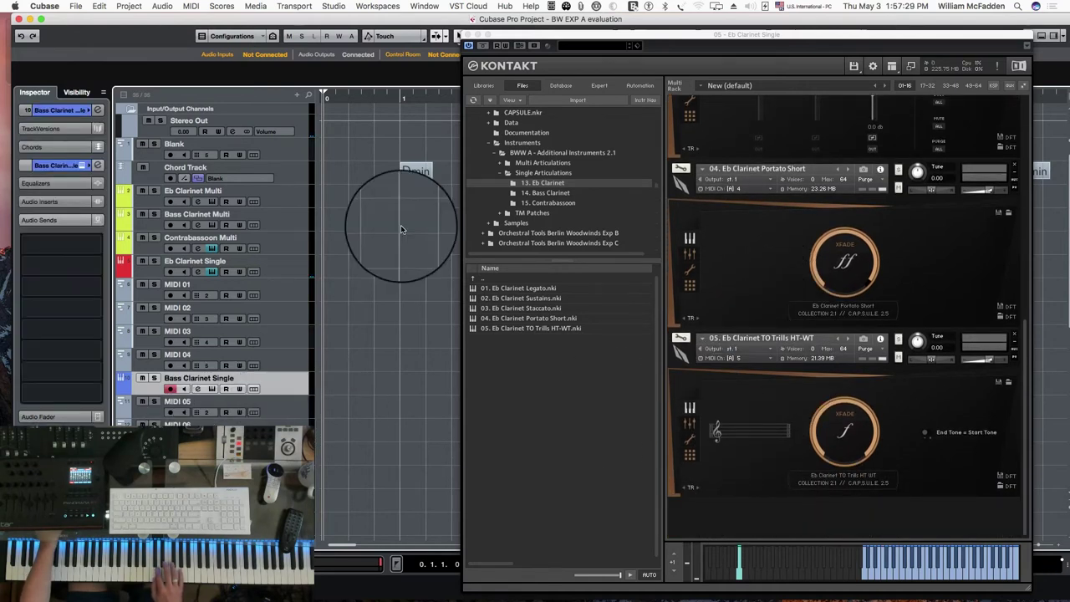
pyautogui.click(467, 35)
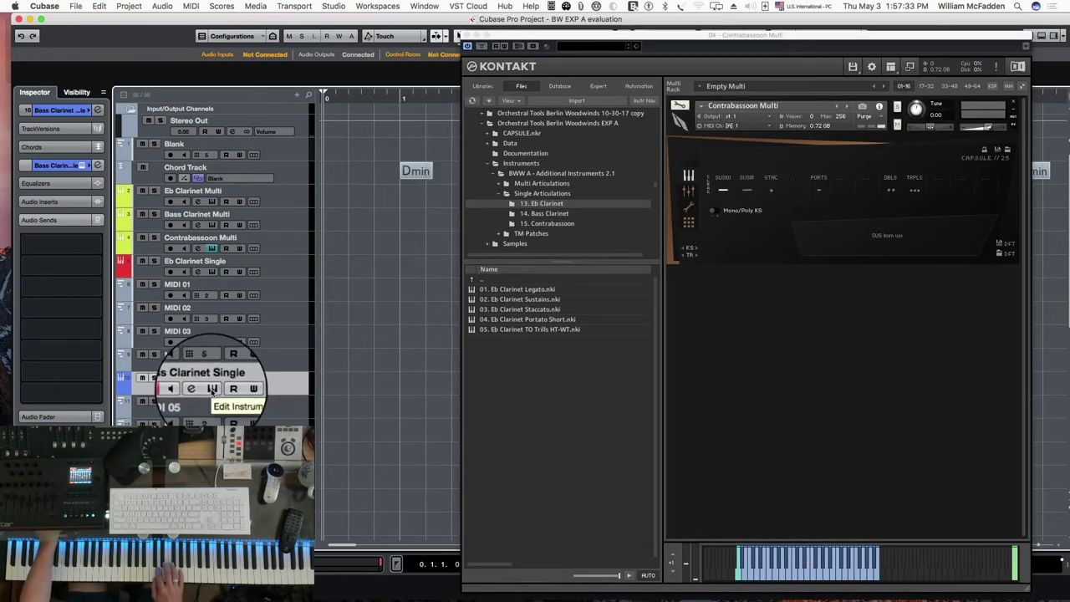
pyautogui.click(213, 389)
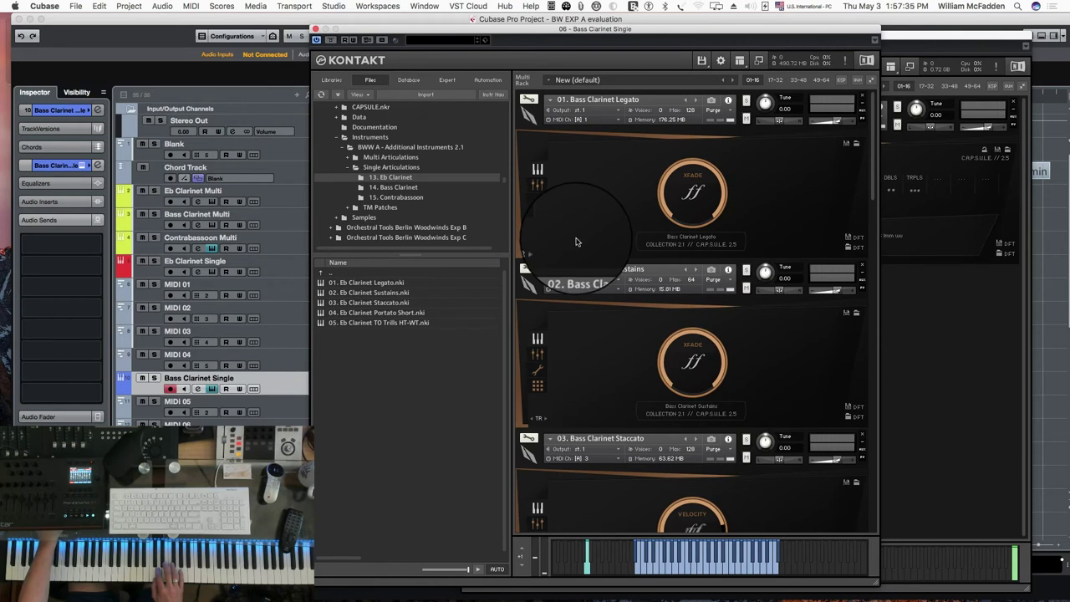
pyautogui.click(393, 188)
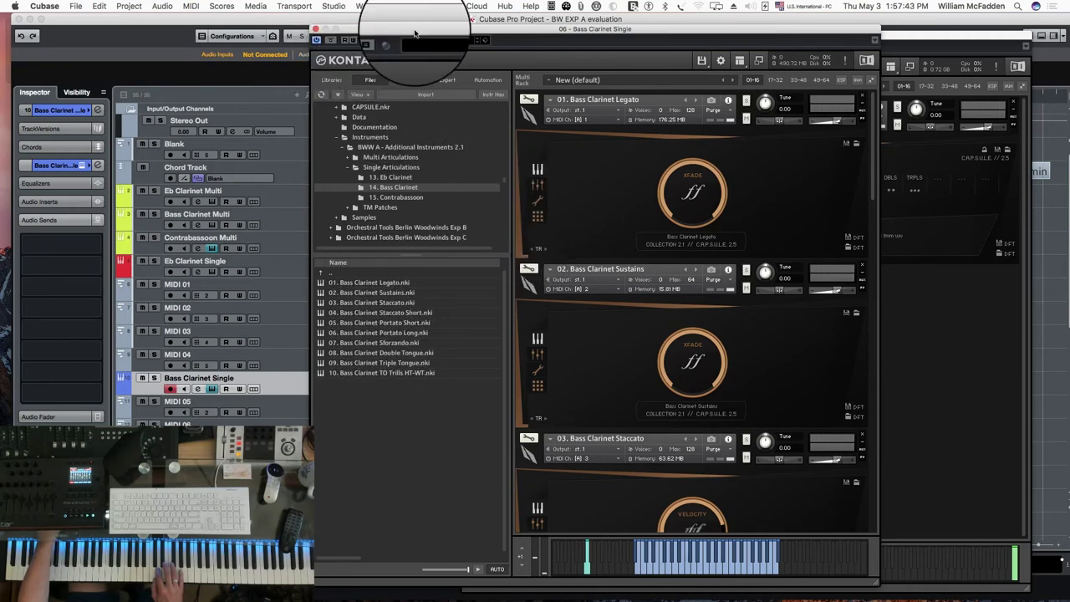
pyautogui.click(320, 29)
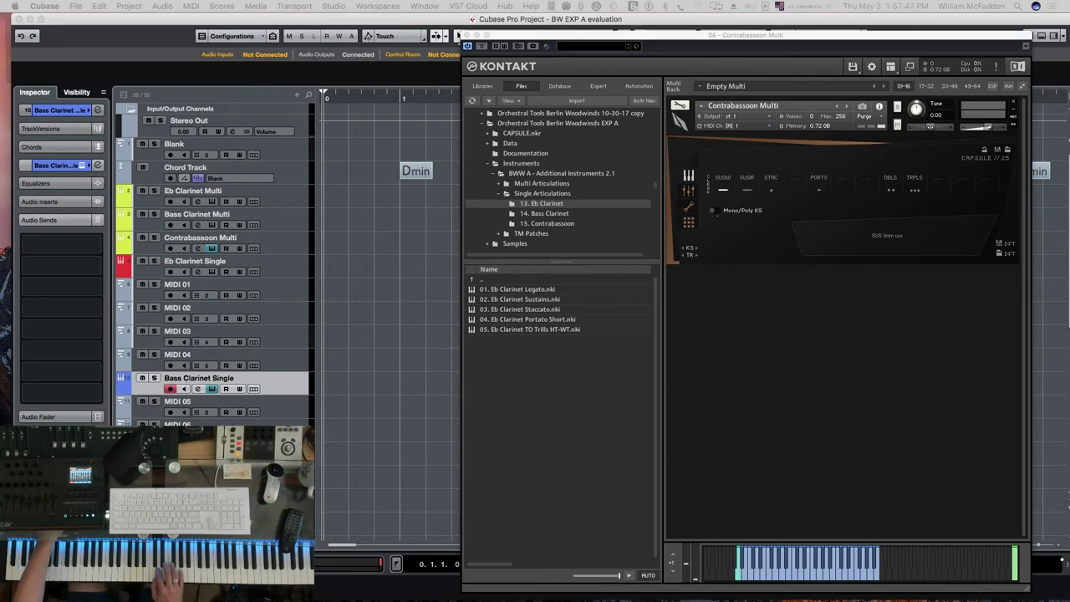
pyautogui.click(458, 35)
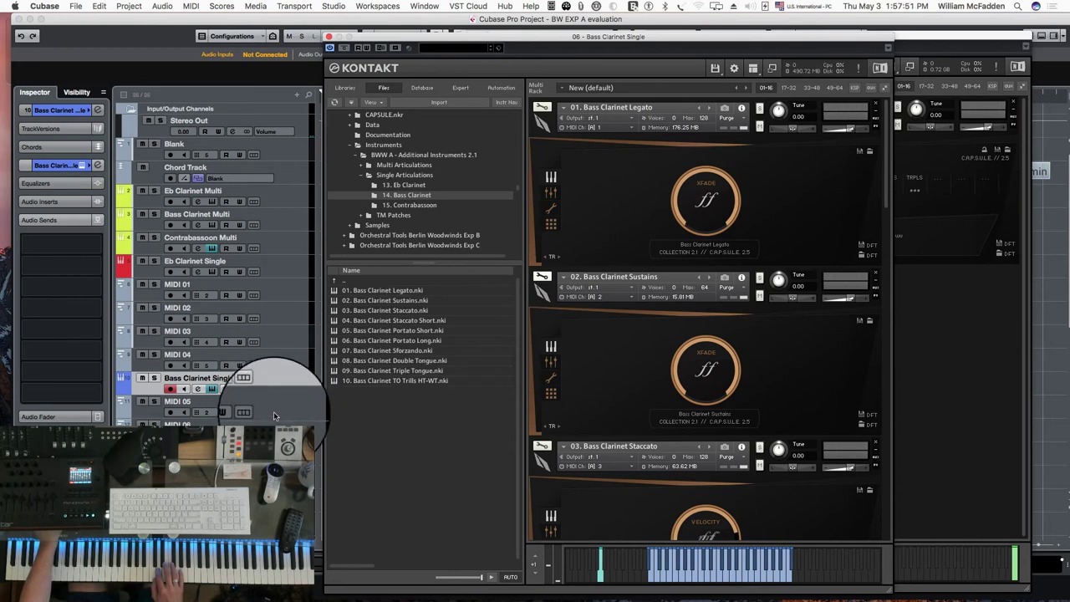
# Audition the Bass Clarinet Legato, Sustains, Staccato and Staccato Short patches through the Bass Clarinet Single and MIDI 05 to MIDI 07 tracks
pyautogui.click(282, 387)
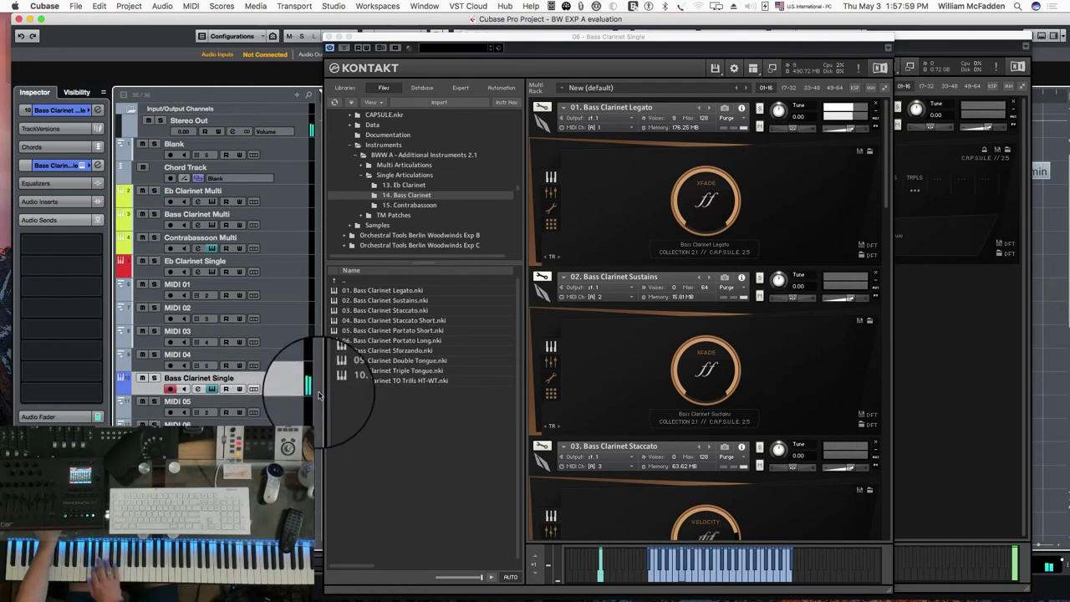
pyautogui.click(288, 408)
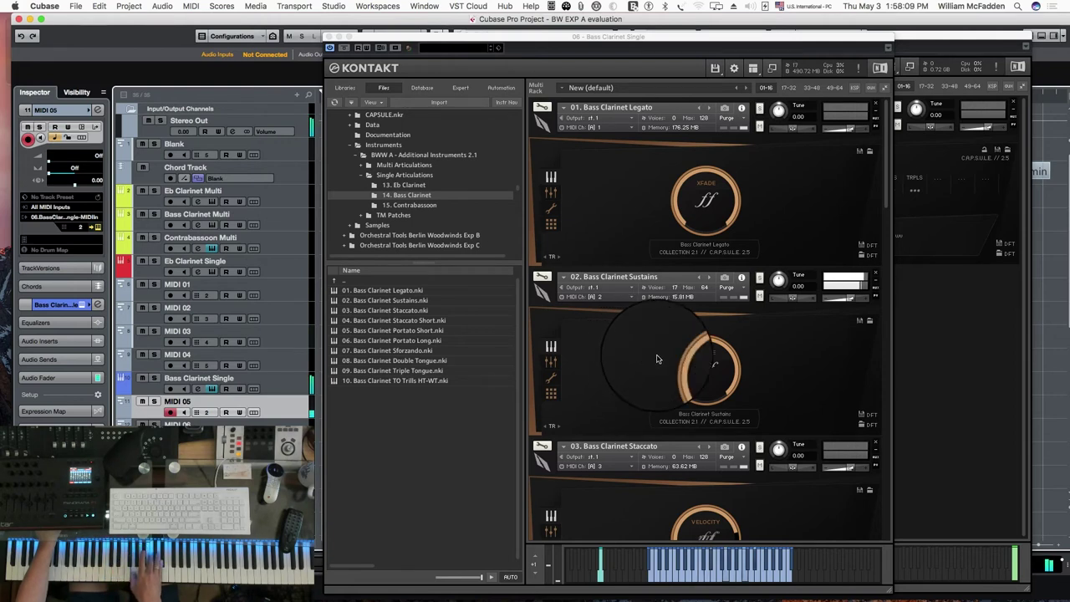
pyautogui.click(250, 422)
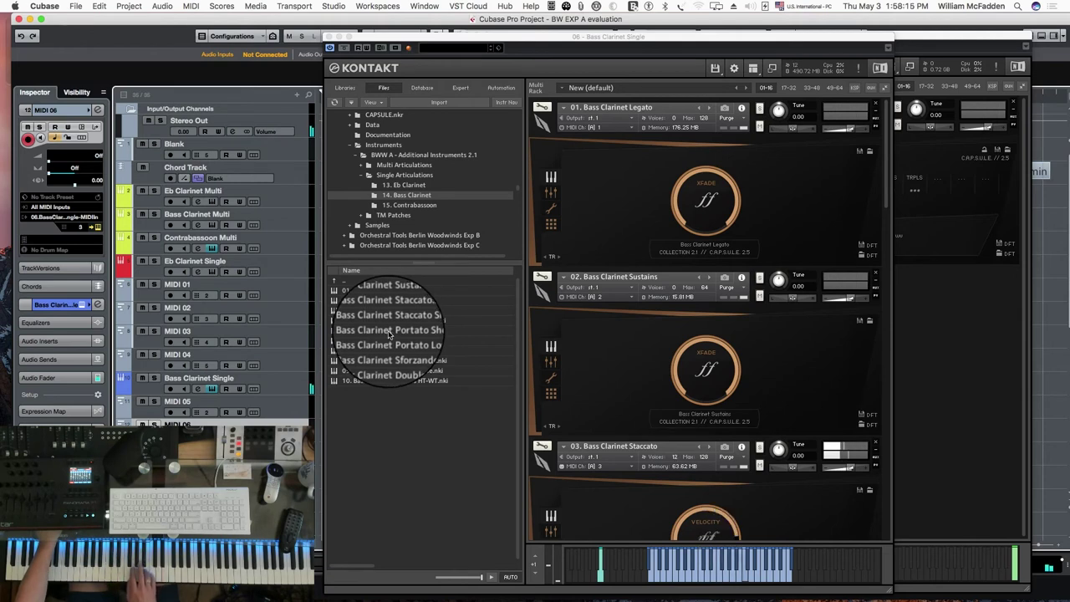
pyautogui.click(298, 443)
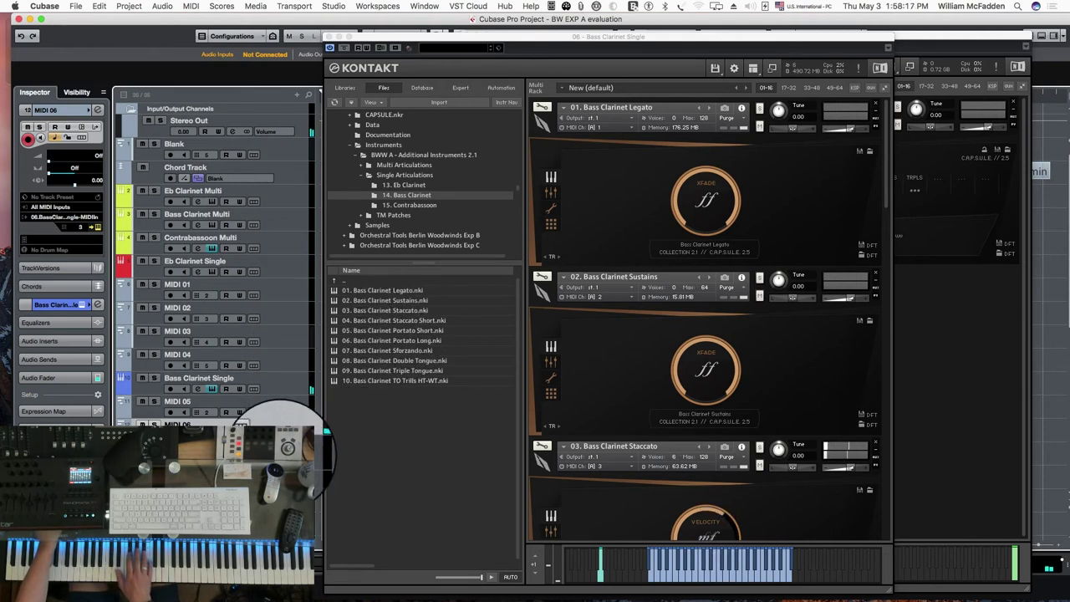
pyautogui.scroll(-3, 690, 404)
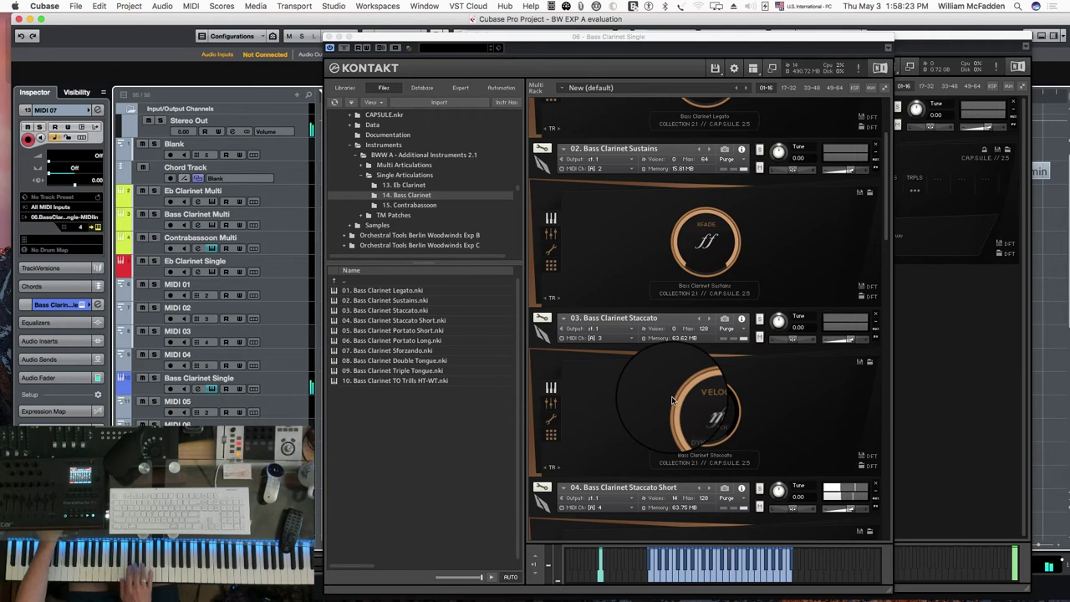
# Audition the Bass Clarinet Portato Short patch through the MIDI 08 track and bring its panel into view
pyautogui.rightClick(301, 471)
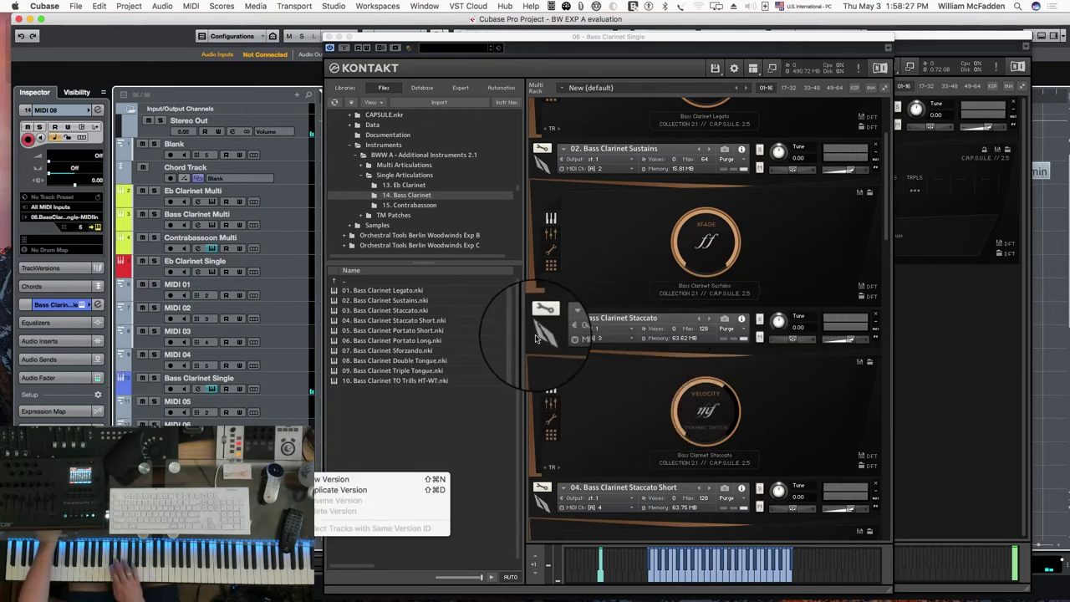
pyautogui.click(679, 341)
pyautogui.scroll(-3, 679, 341)
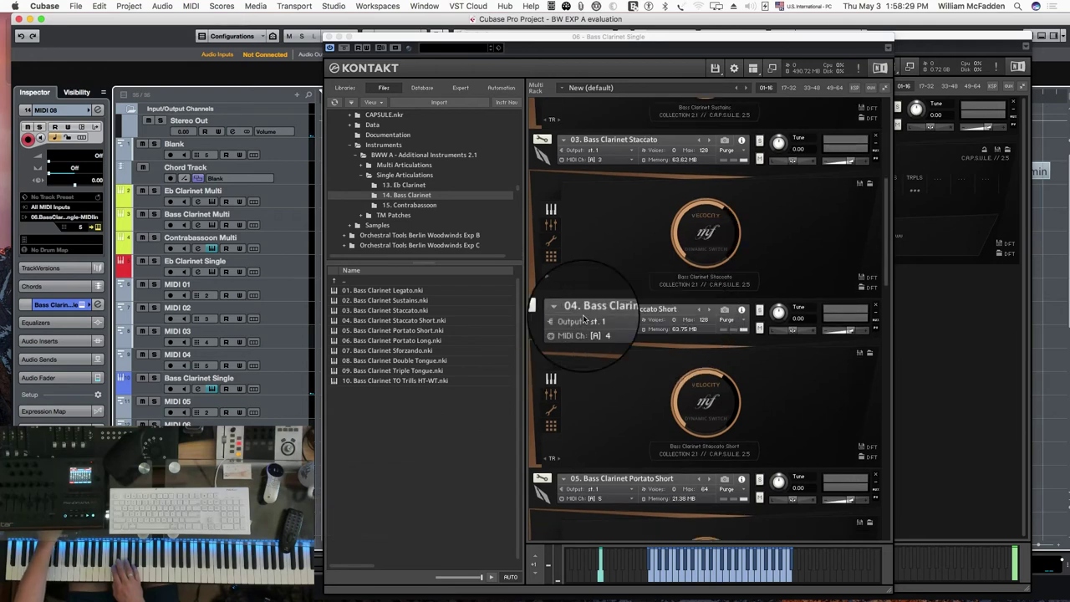
pyautogui.scroll(-3, 583, 321)
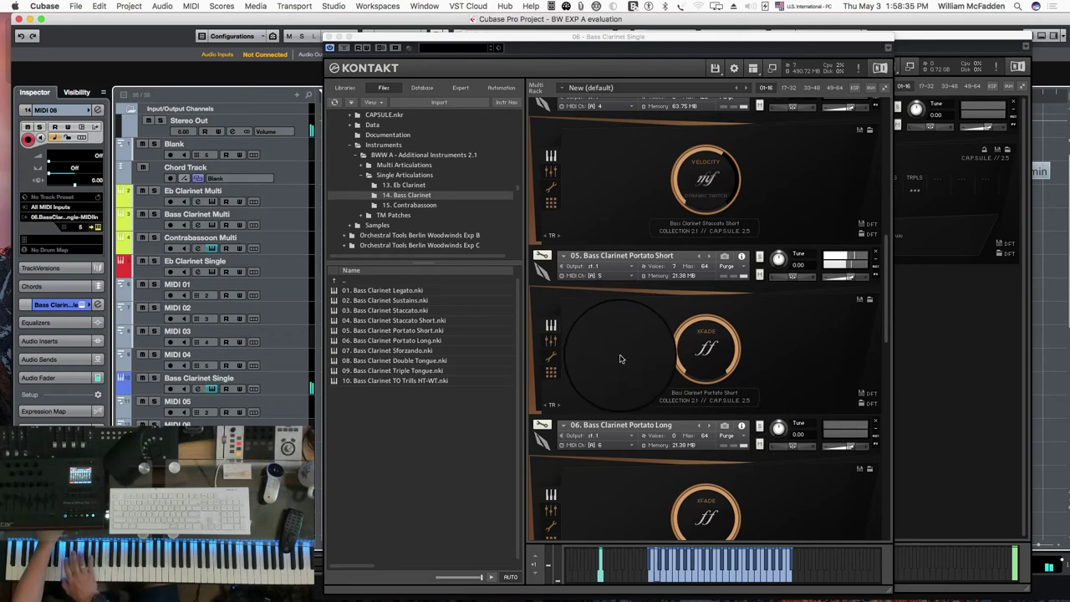
# Audition the Bass Clarinet Portato Long and Sforzando patches through the MIDI 09 and MIDI 10 tracks
pyautogui.scroll(-1, 621, 357)
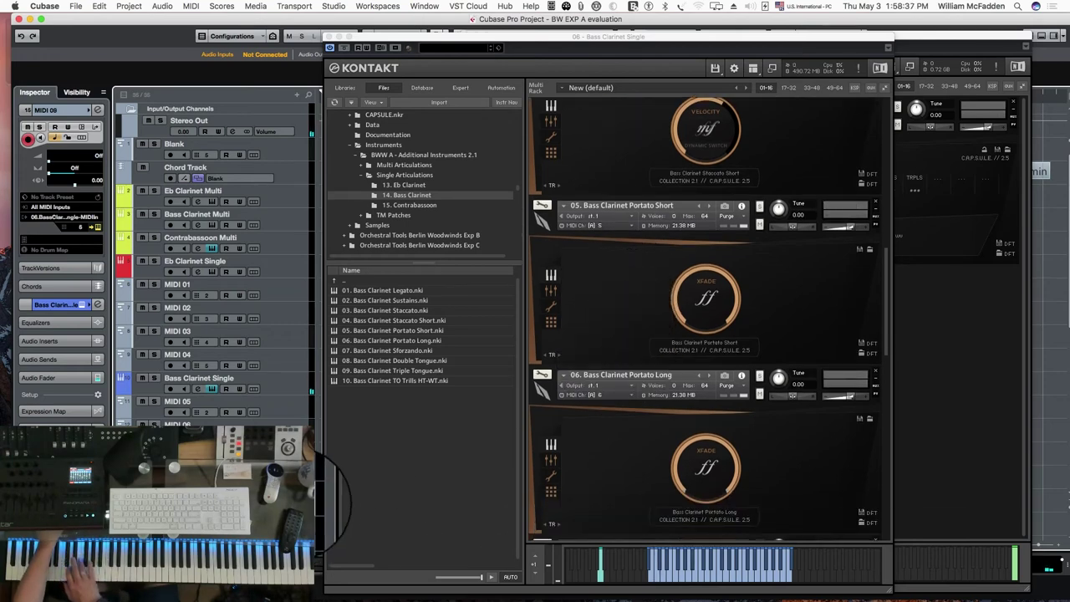
pyautogui.scroll(-3, 719, 345)
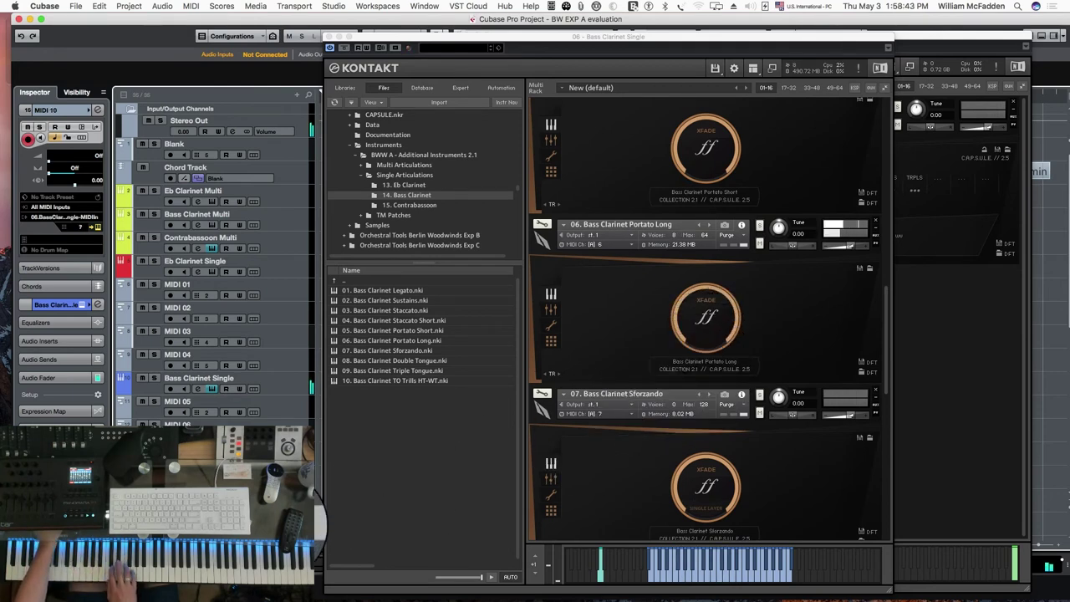
pyautogui.scroll(-3, 698, 351)
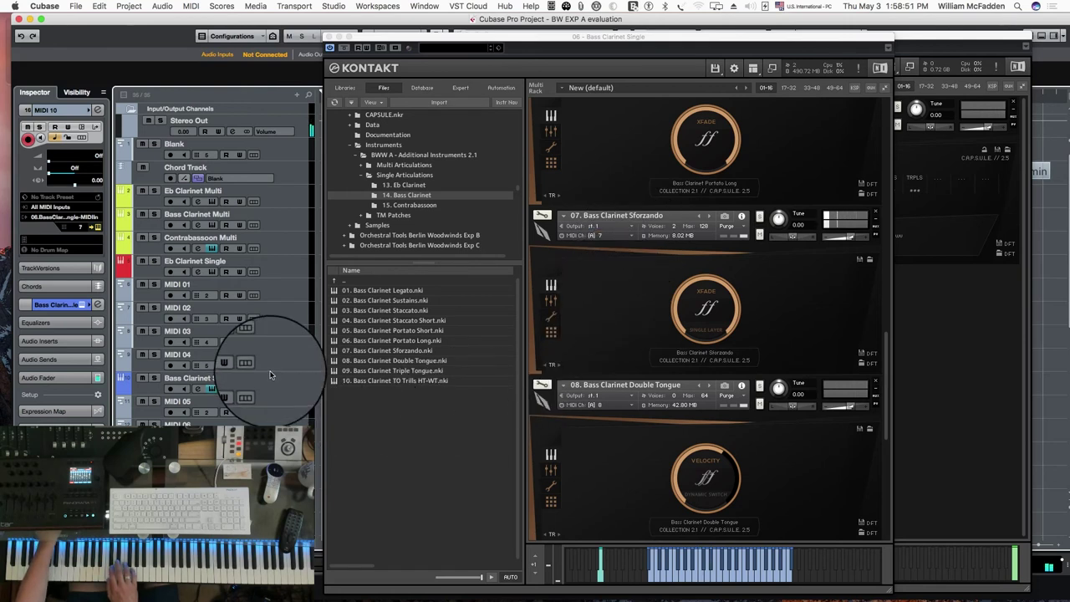
# Audition the Bass Clarinet Double Tongue and Triple Tongue patches through the MIDI 11 and MIDI 12 tracks
pyautogui.scroll(-6, 259, 368)
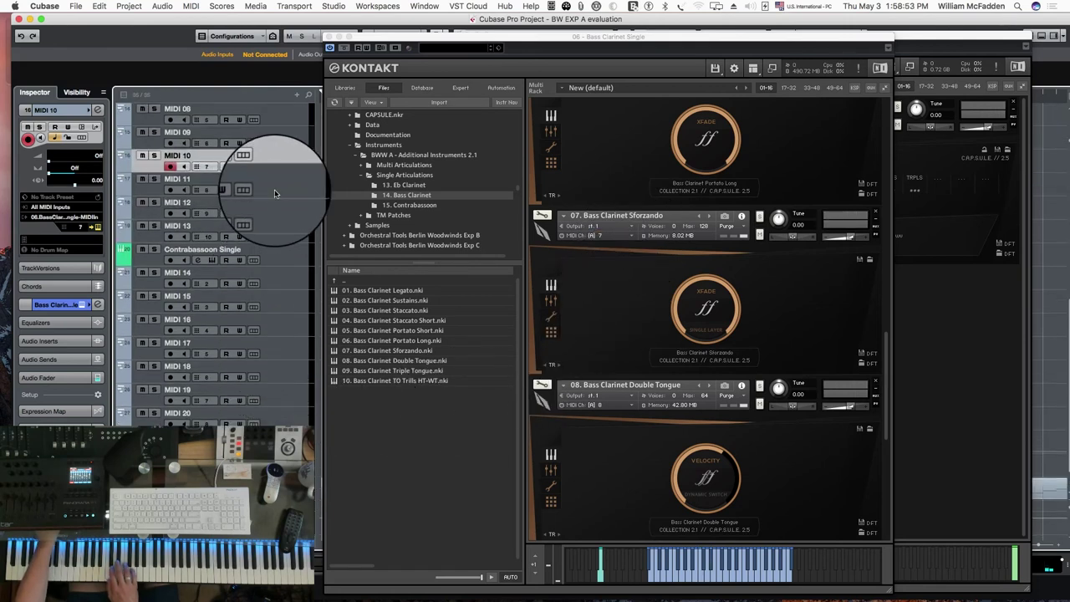
pyautogui.click(274, 180)
pyautogui.scroll(-3, 652, 335)
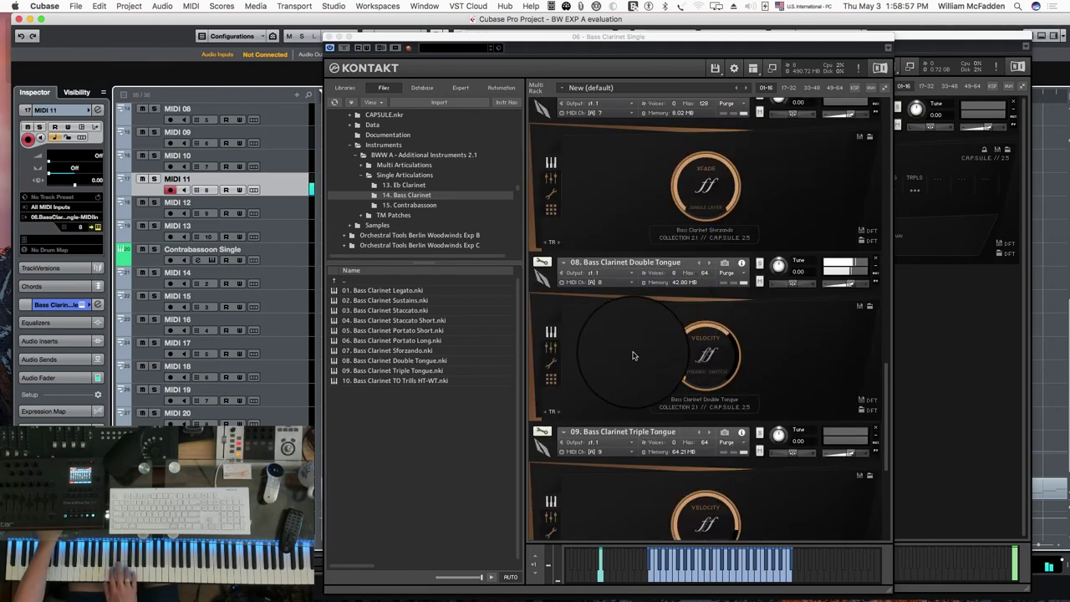
pyautogui.click(272, 202)
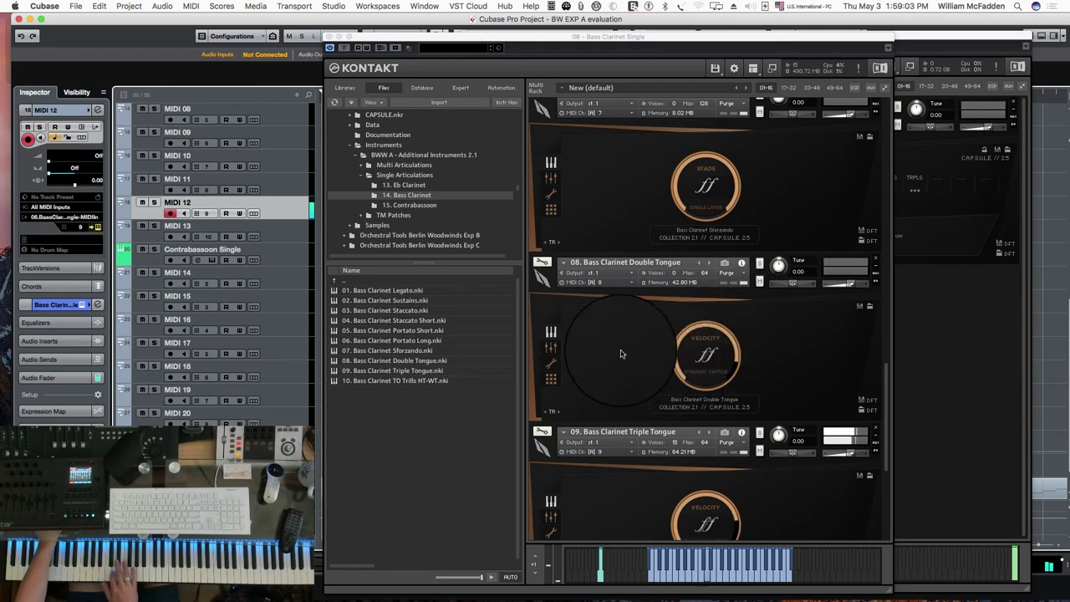
# Audition the Bass Clarinet TO Trills HT-WT patch through the MIDI 13 track
pyautogui.scroll(-5, 614, 353)
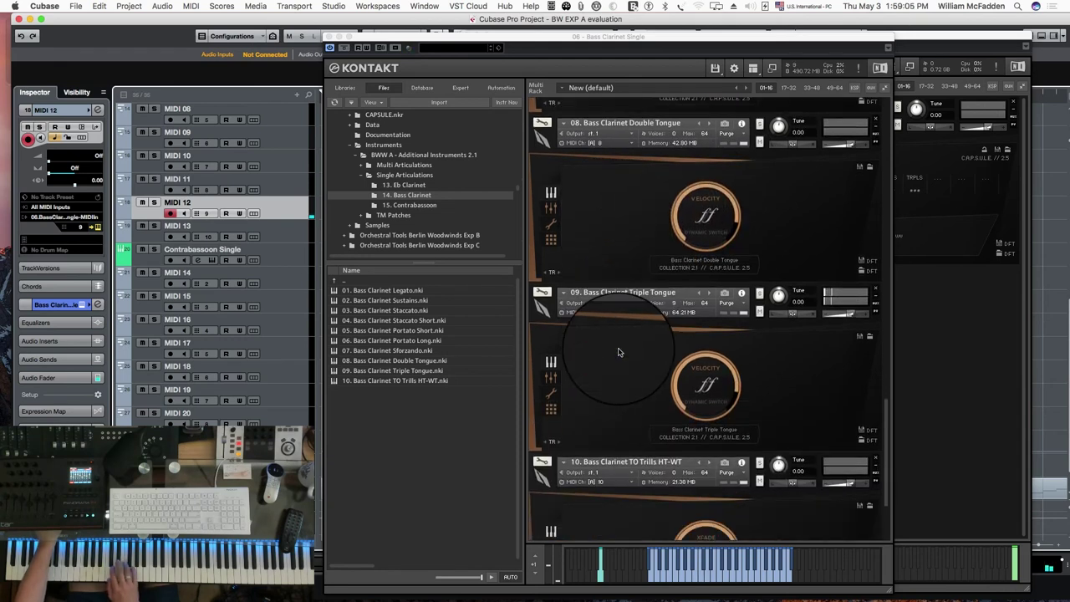
pyautogui.scroll(-2, 620, 353)
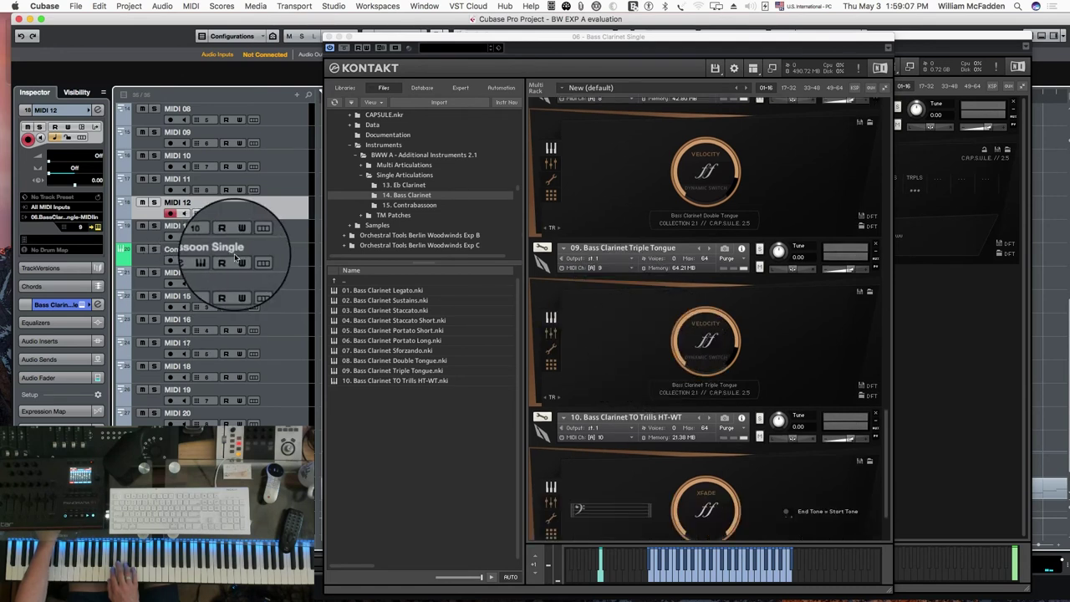
pyautogui.click(282, 234)
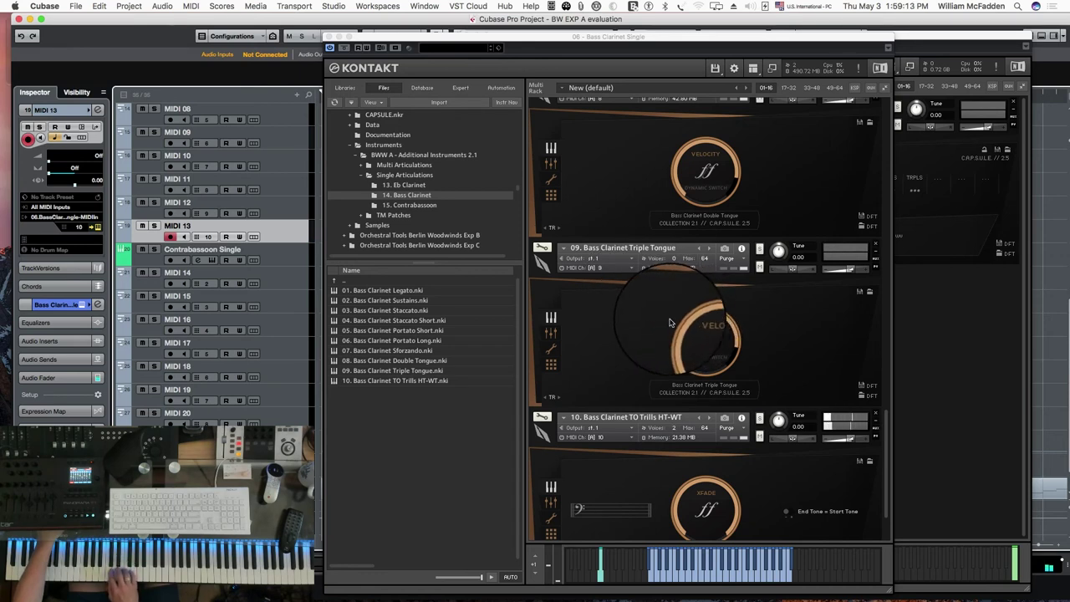
# List the patches in the 15. Contrabassoon folder and replace the Bass Clarinet Single window with the Contrabassoon Single instrument
pyautogui.click(290, 261)
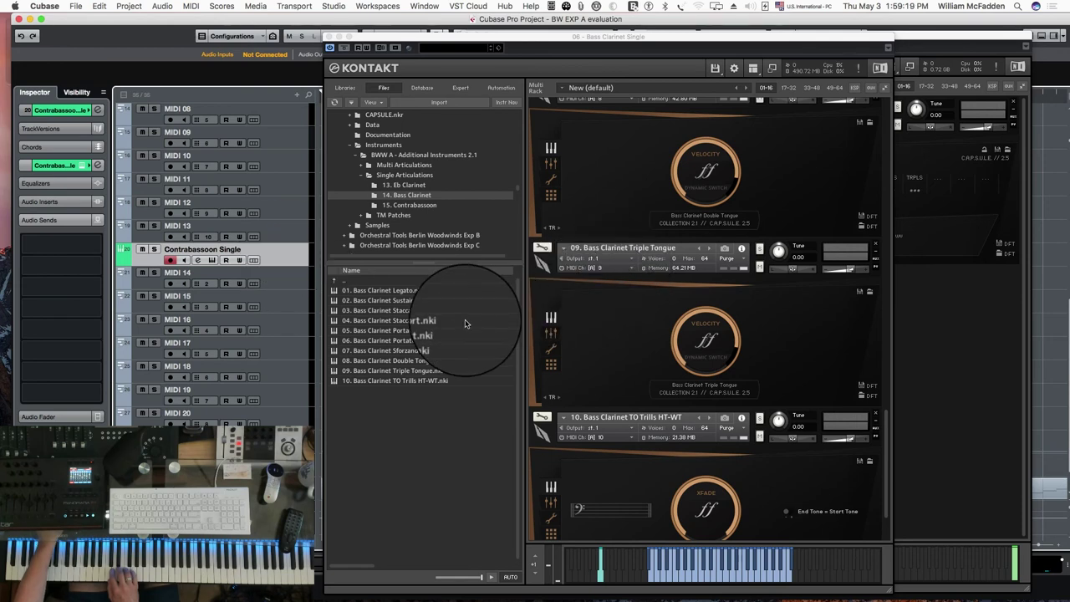
pyautogui.click(411, 208)
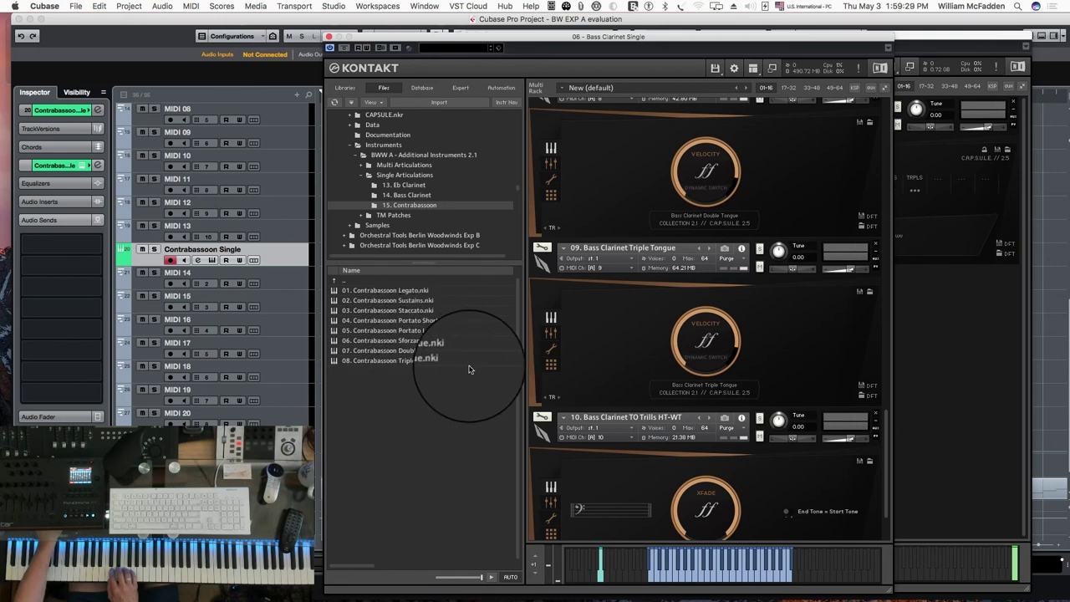
pyautogui.click(288, 258)
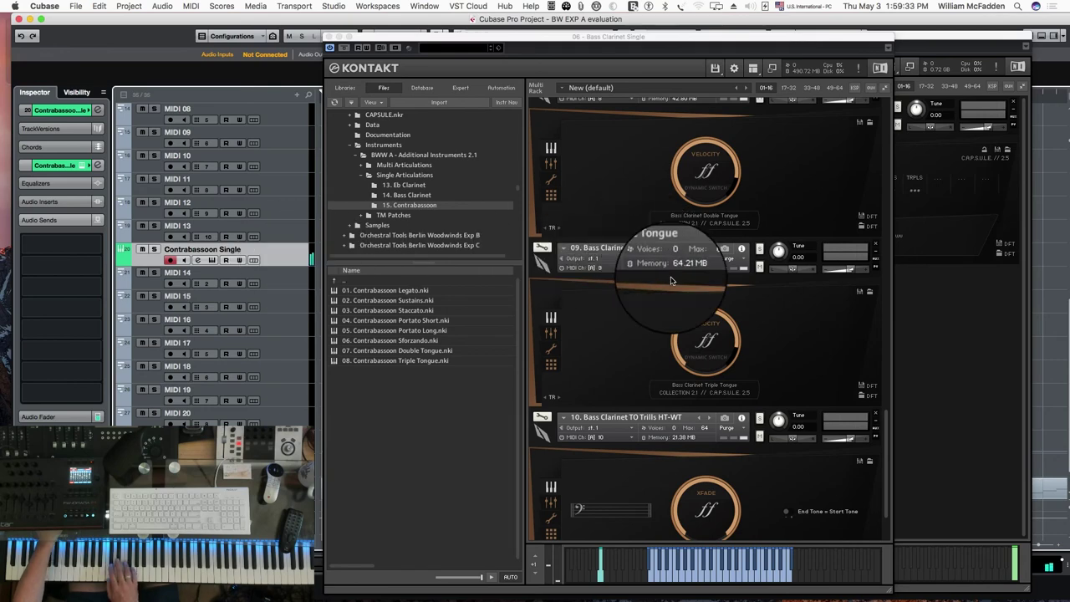
pyautogui.click(335, 37)
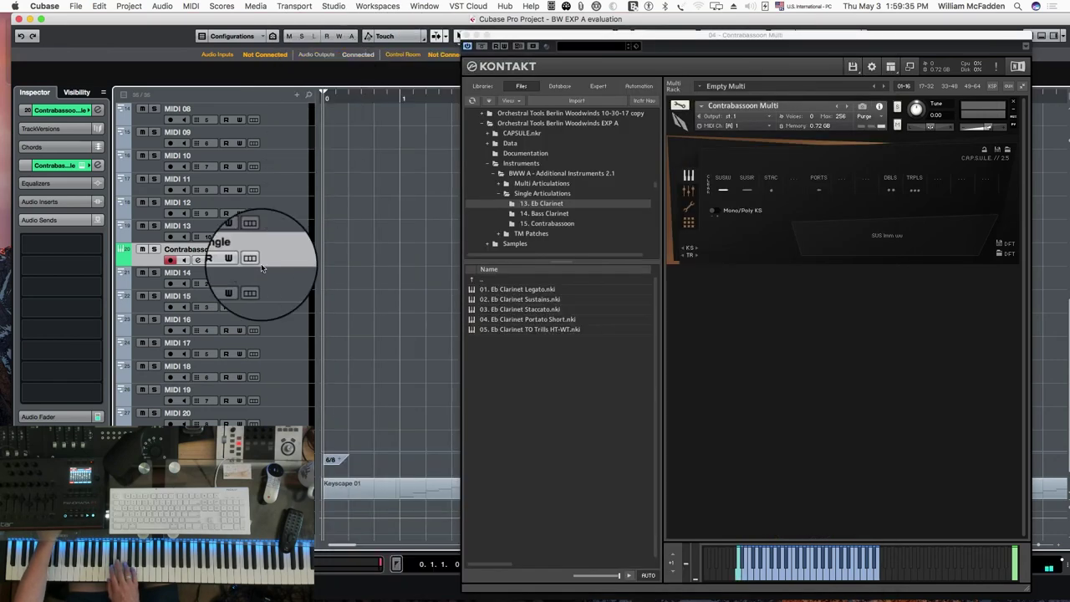
pyautogui.click(211, 260)
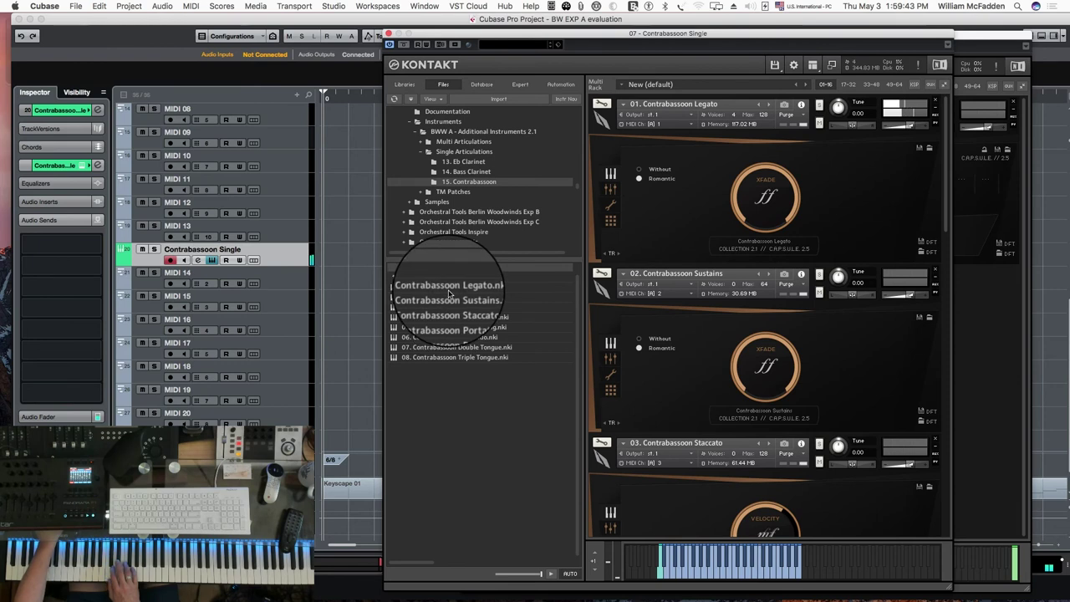
# Audition the Contrabassoon Sustains, Staccato and Portato Short patches through the MIDI 14, MIDI 15 and MIDI 16 tracks
pyautogui.click(289, 277)
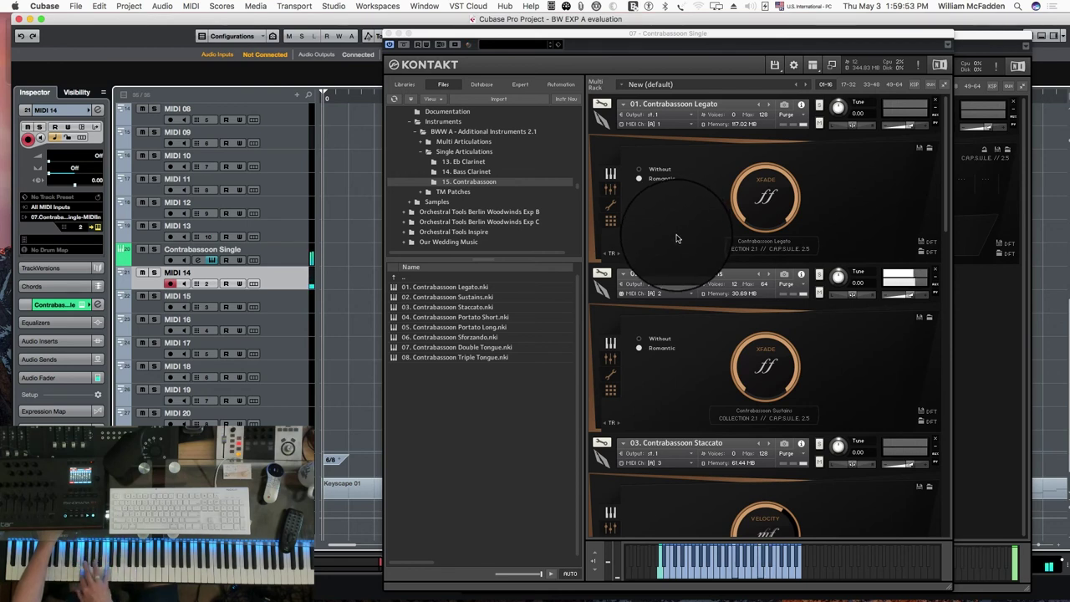
pyautogui.click(276, 298)
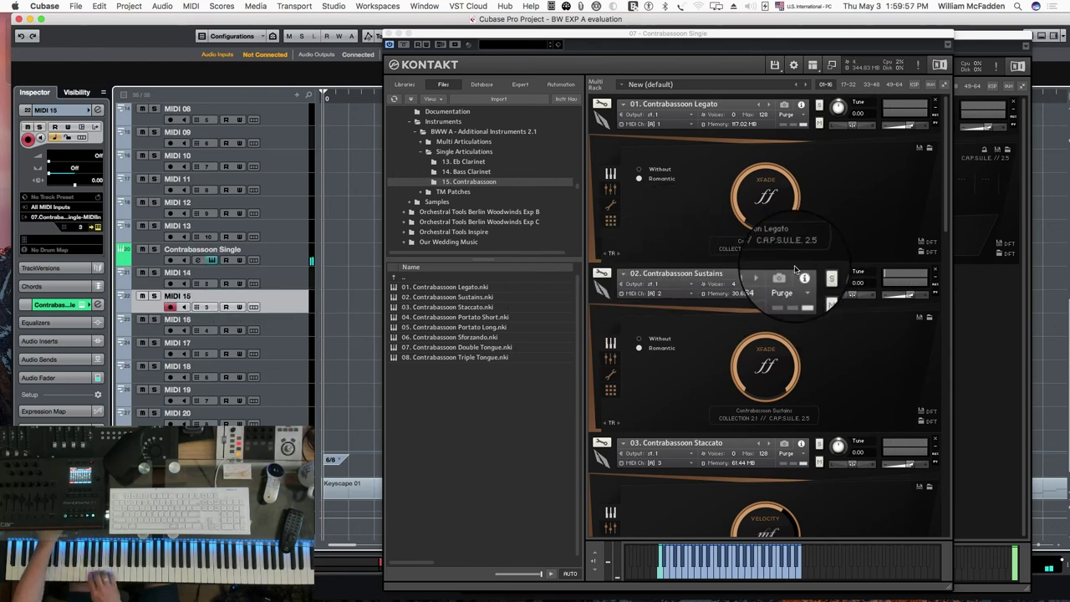
pyautogui.click(295, 326)
pyautogui.scroll(-5, 710, 335)
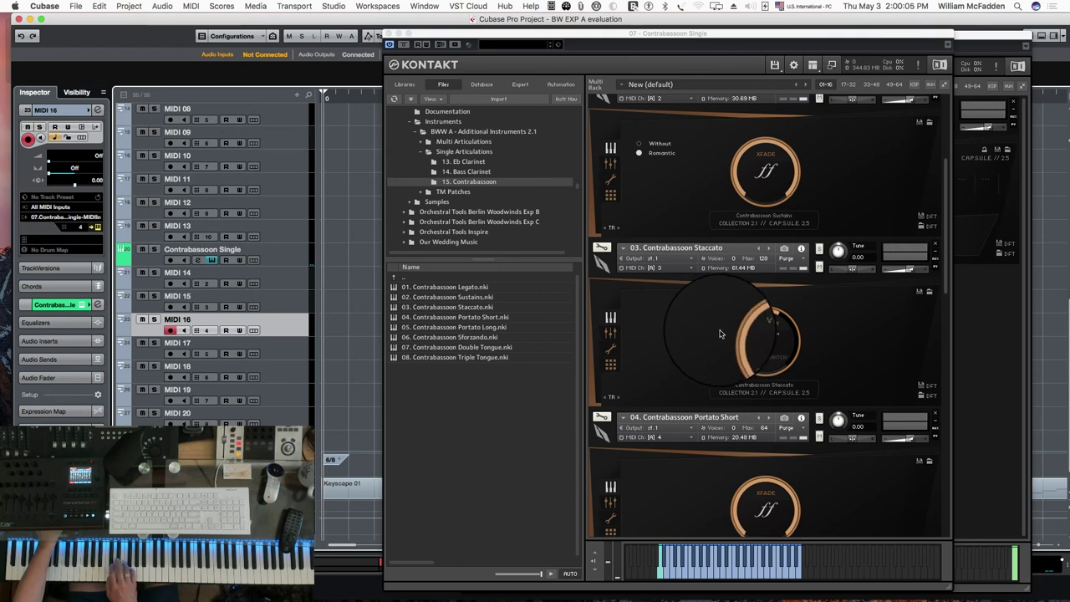
# Audition the Contrabassoon Portato Long and Sforzando patches through the MIDI 17 and MIDI 18 tracks
pyautogui.click(266, 351)
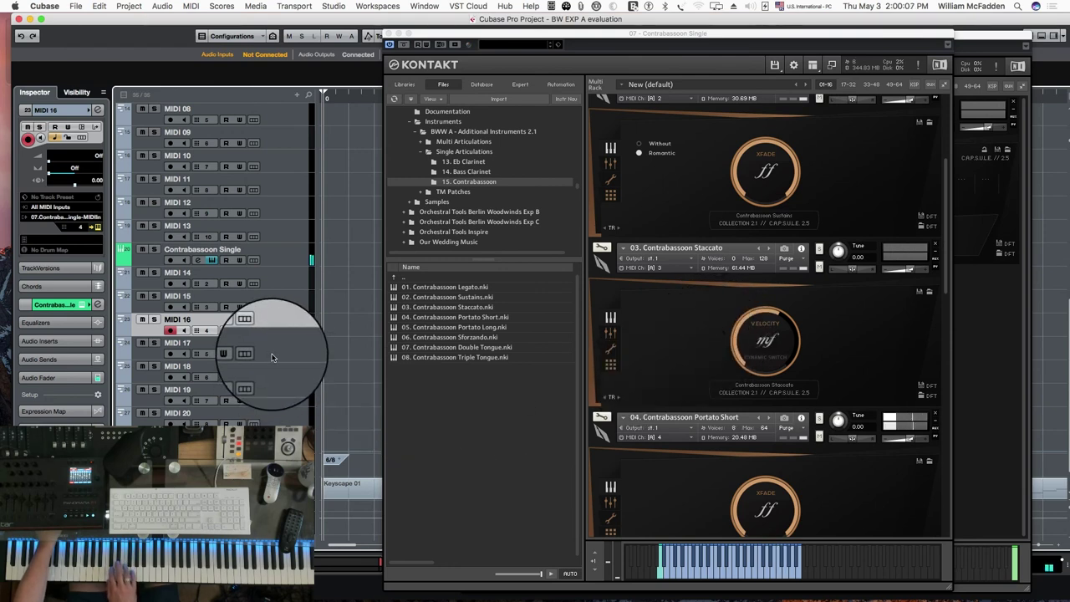
pyautogui.scroll(-4, 656, 355)
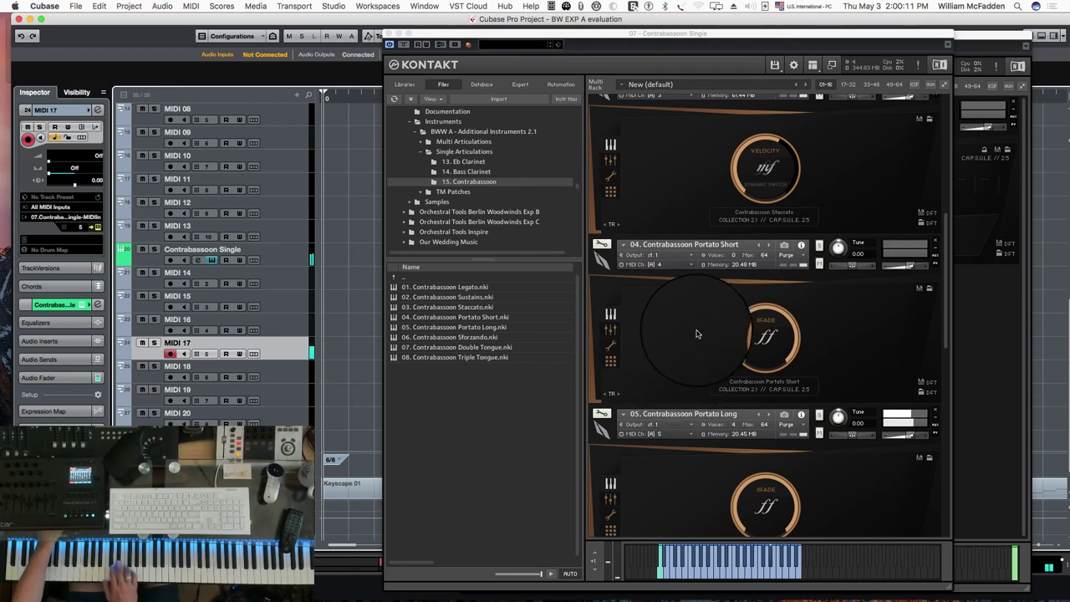
pyautogui.click(276, 371)
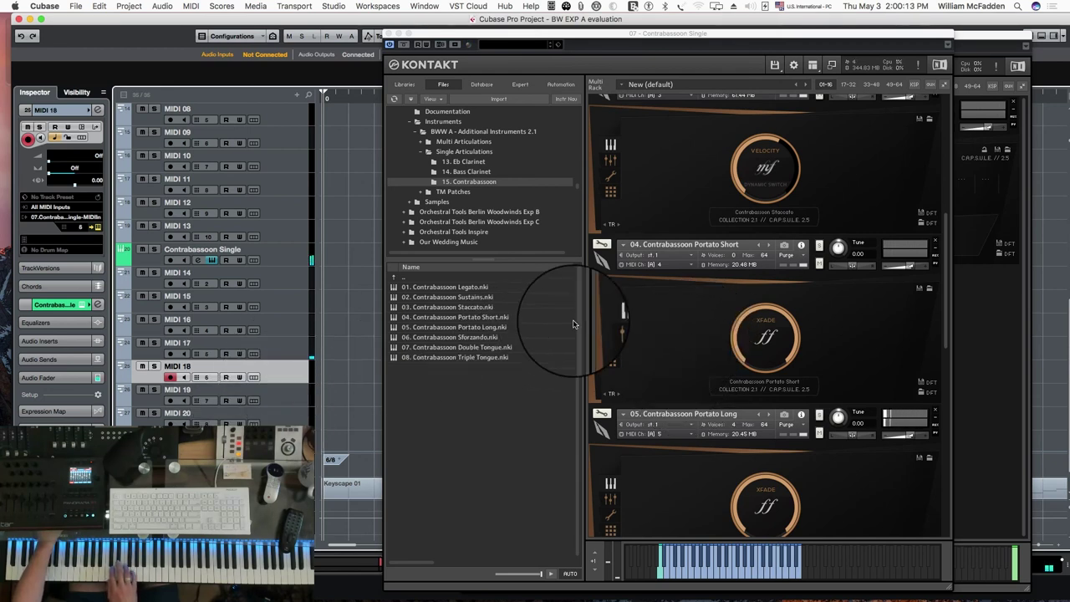
pyautogui.scroll(-4, 656, 319)
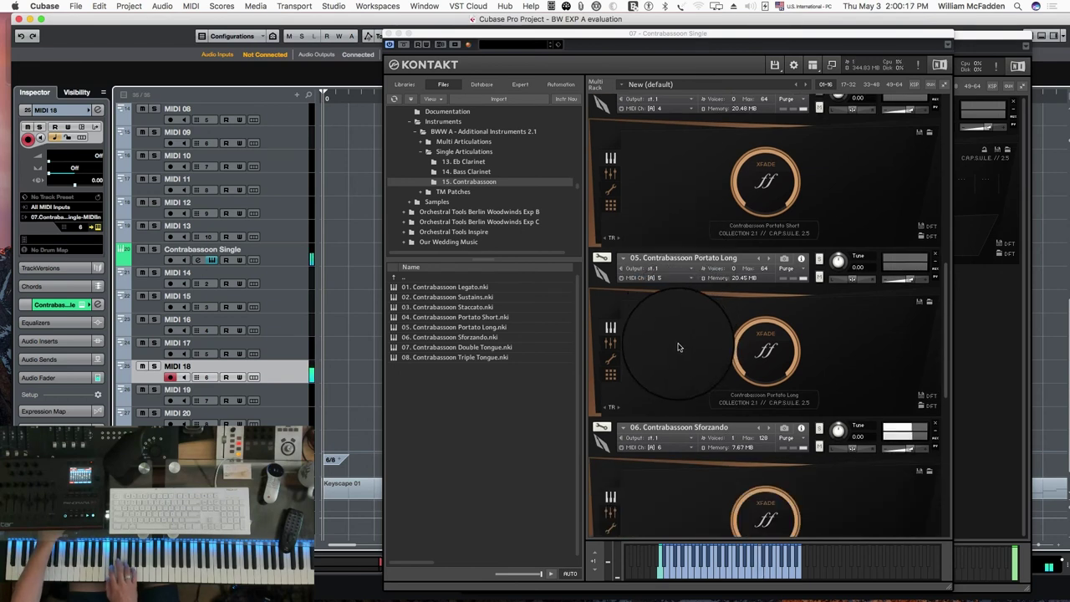
# Audition the Contrabassoon Double Tongue patch through the MIDI 19 track and switch to the MIDI 20 track for Triple Tongue
pyautogui.click(289, 394)
pyautogui.scroll(-4, 786, 352)
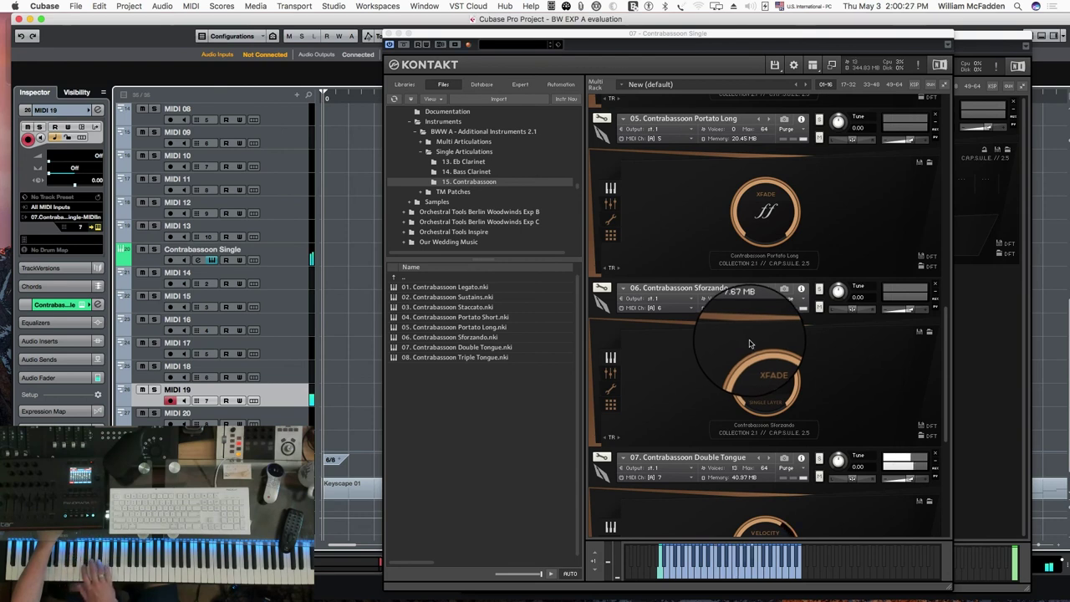
pyautogui.click(276, 413)
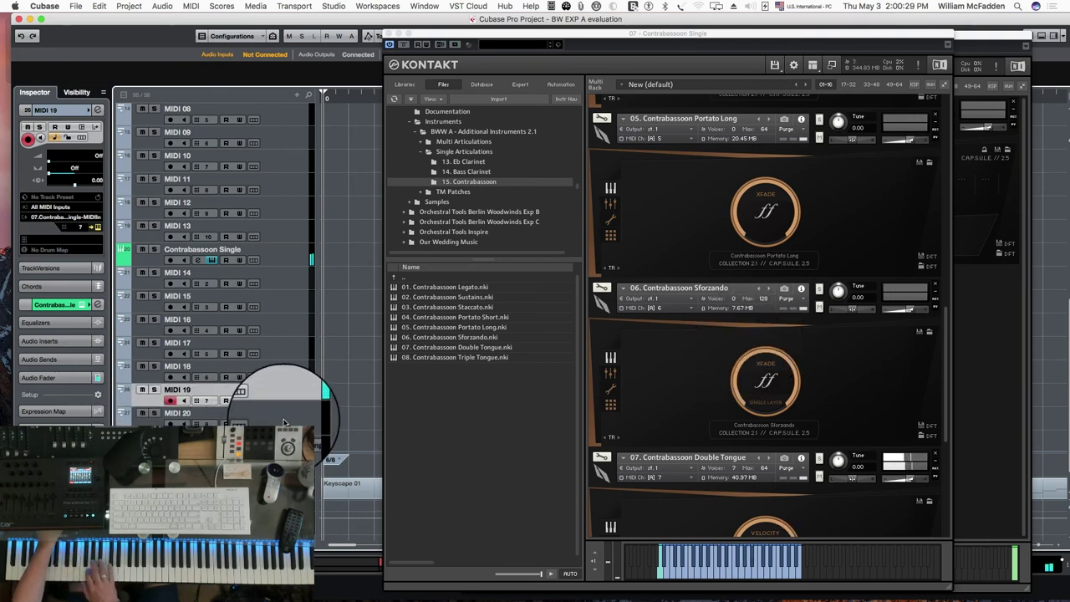